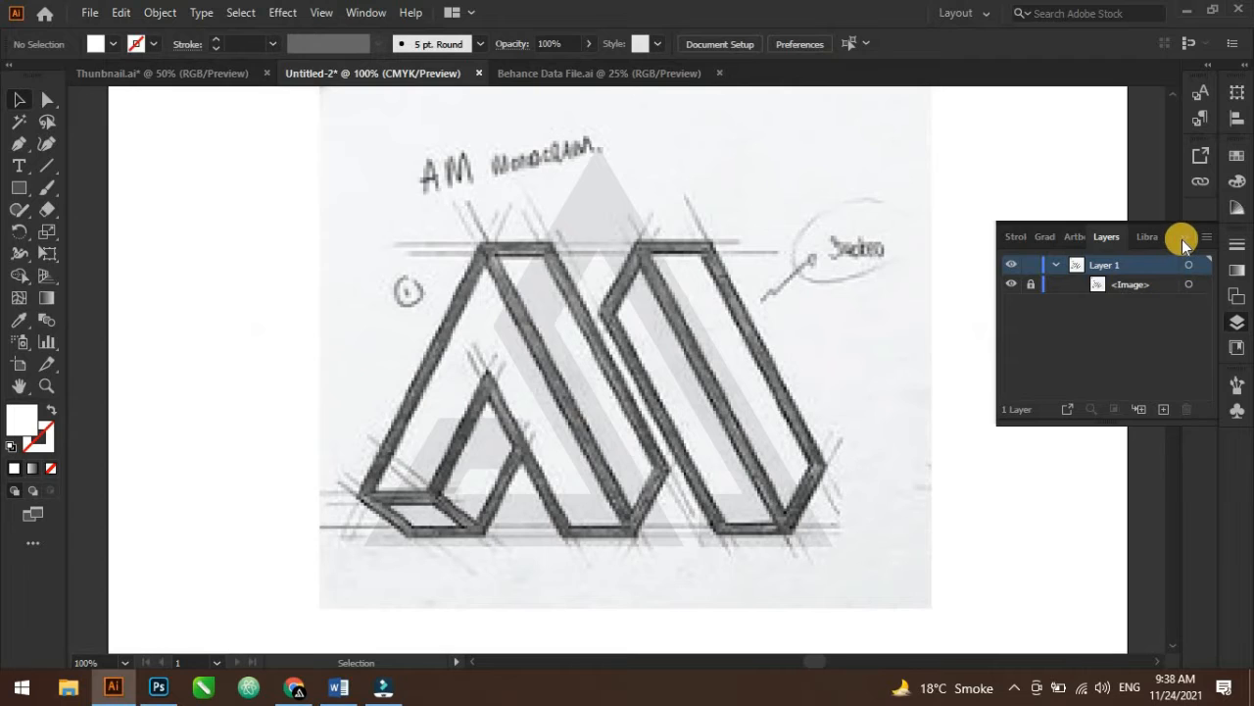
# Set up the Line Segment tool with no fill and a black stroke
pyautogui.click(1182, 240)
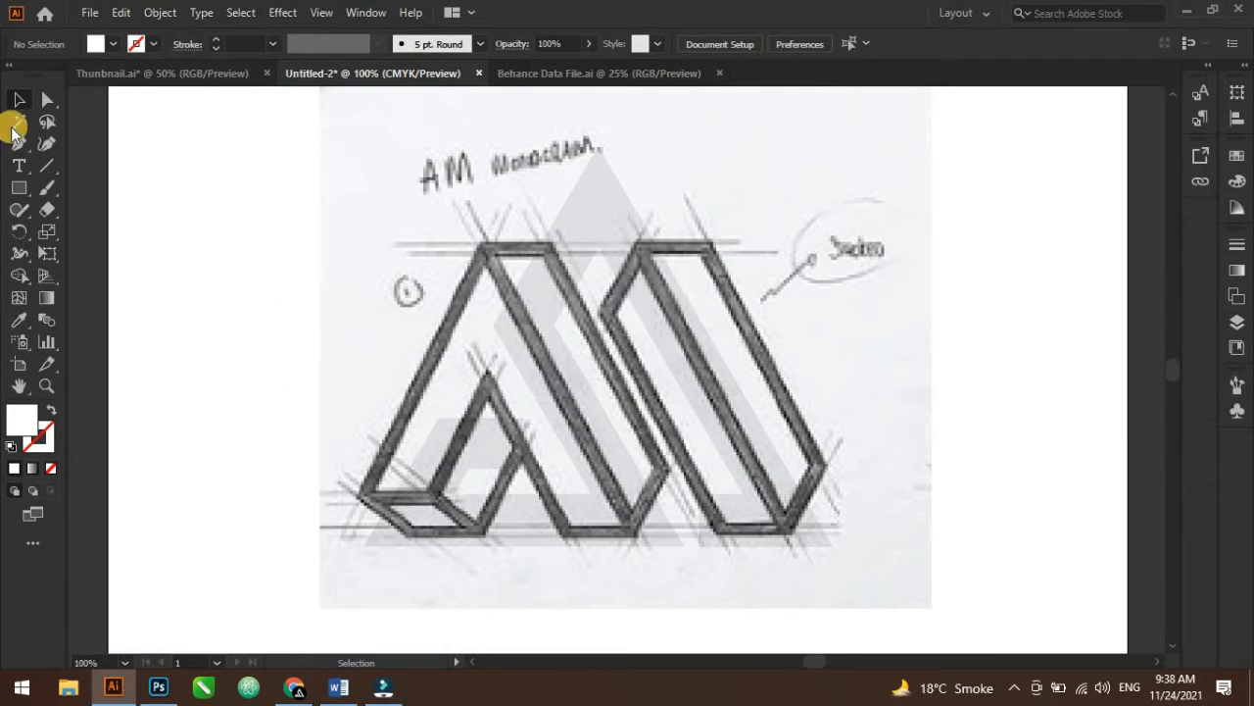
pyautogui.click(46, 165)
pyautogui.click(133, 43)
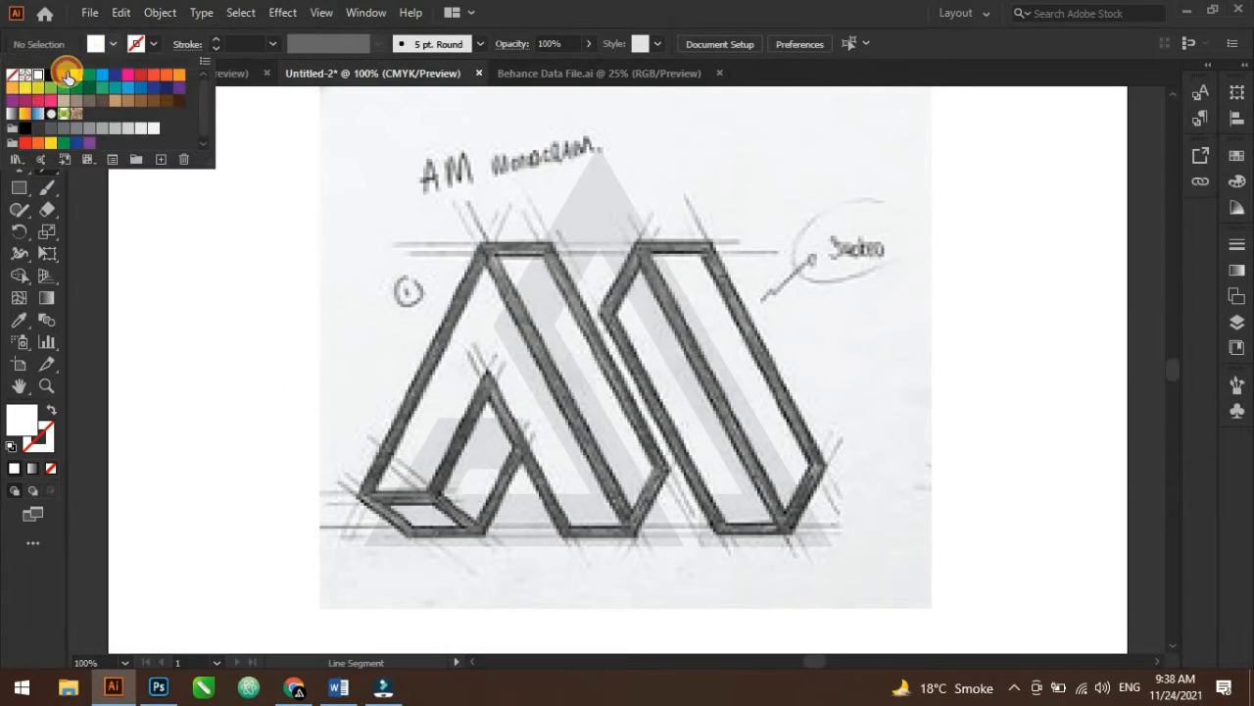
pyautogui.click(158, 46)
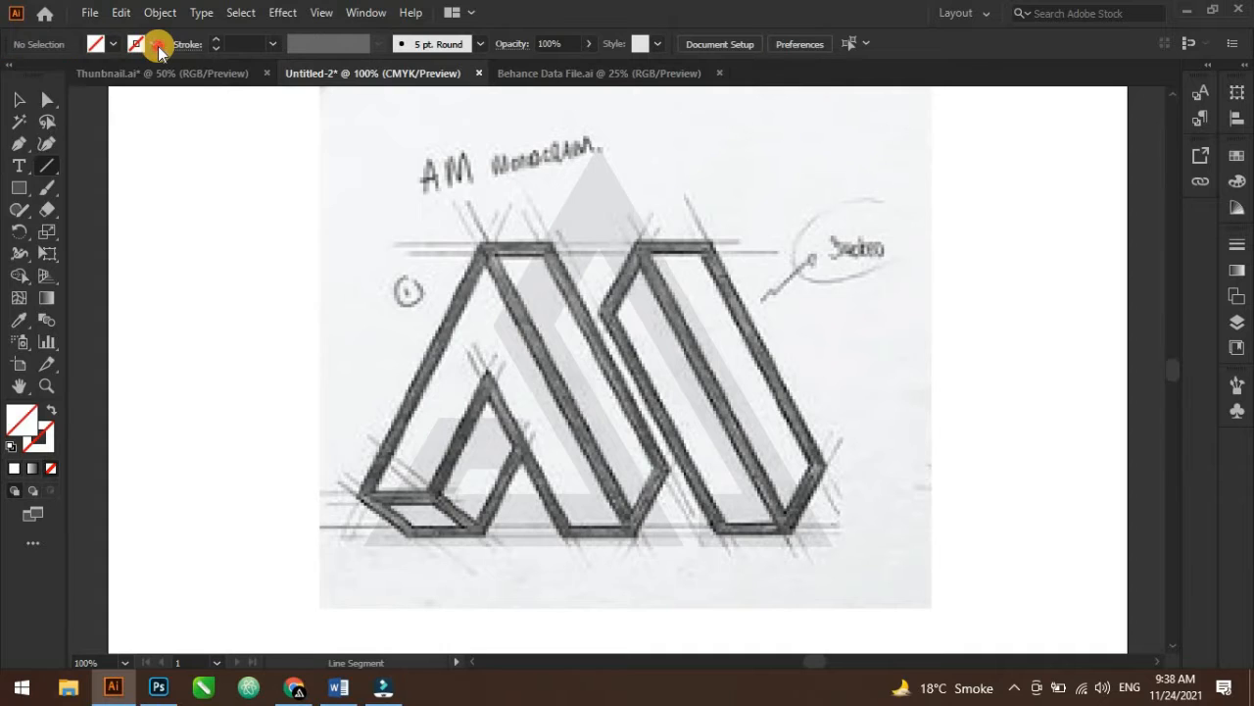
pyautogui.click(158, 46)
pyautogui.click(50, 74)
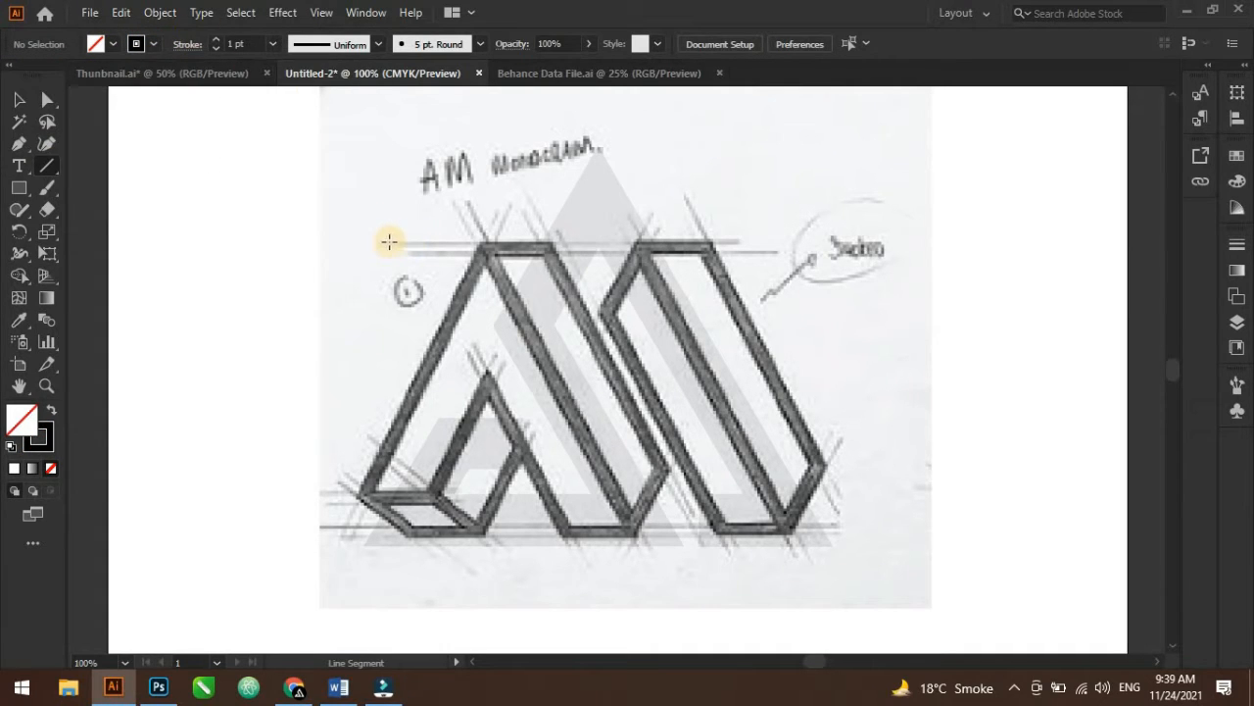
# Draw a horizontal line about 394 px long along the top edge of the sketched letters
pyautogui.moveTo(381, 241); pyautogui.dragTo(885, 242)
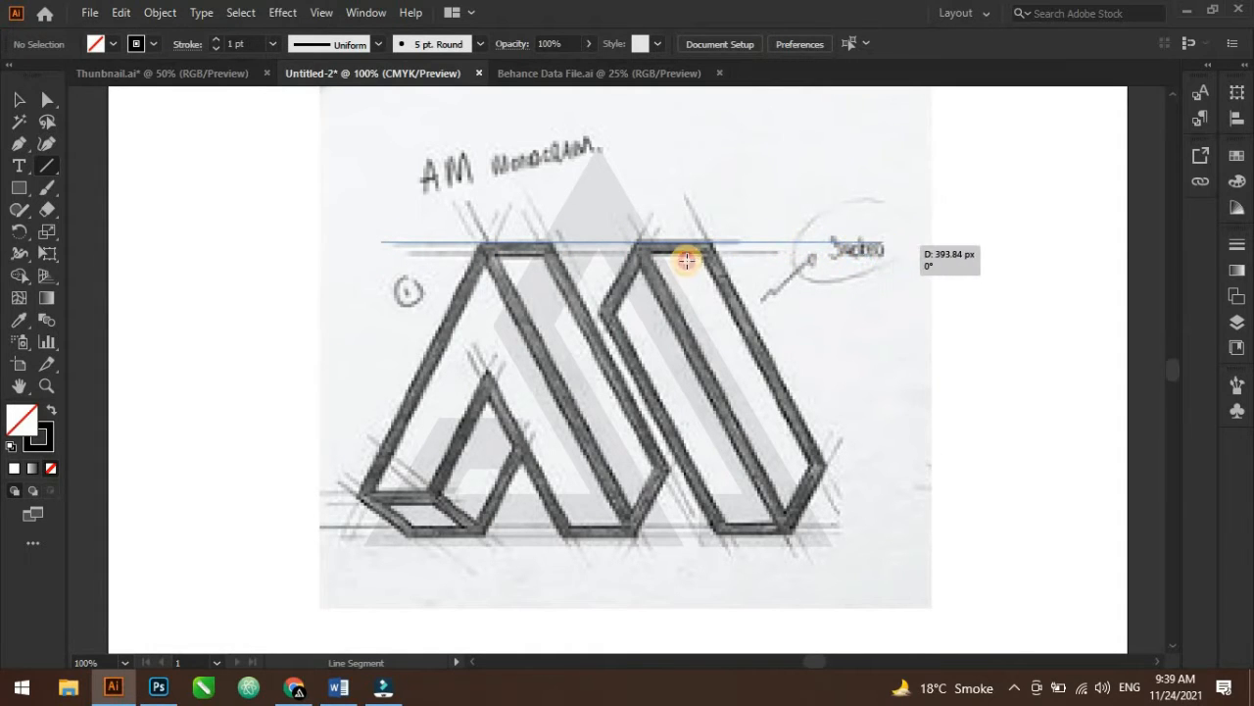
pyautogui.moveTo(633, 242); pyautogui.dragTo(612, 241)
pyautogui.scroll(1, 610, 242)
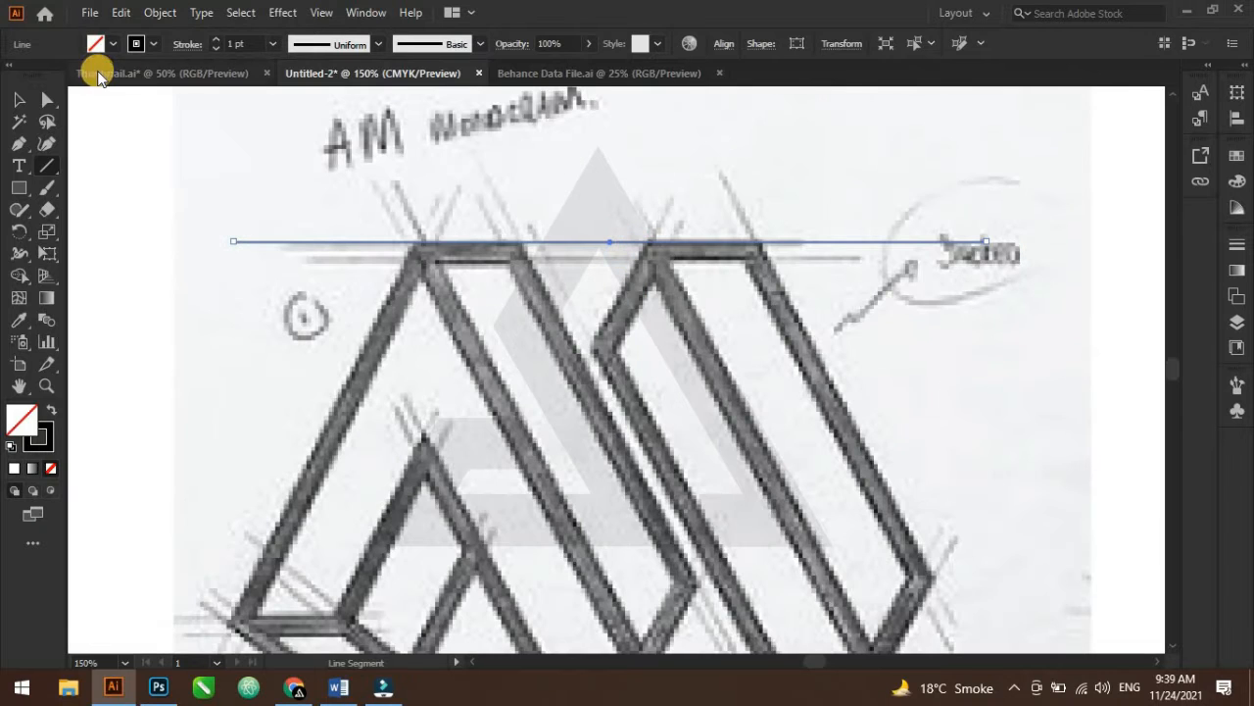
# Duplicate the top line and place the copy just below it, parallel to the original
pyautogui.click(120, 14)
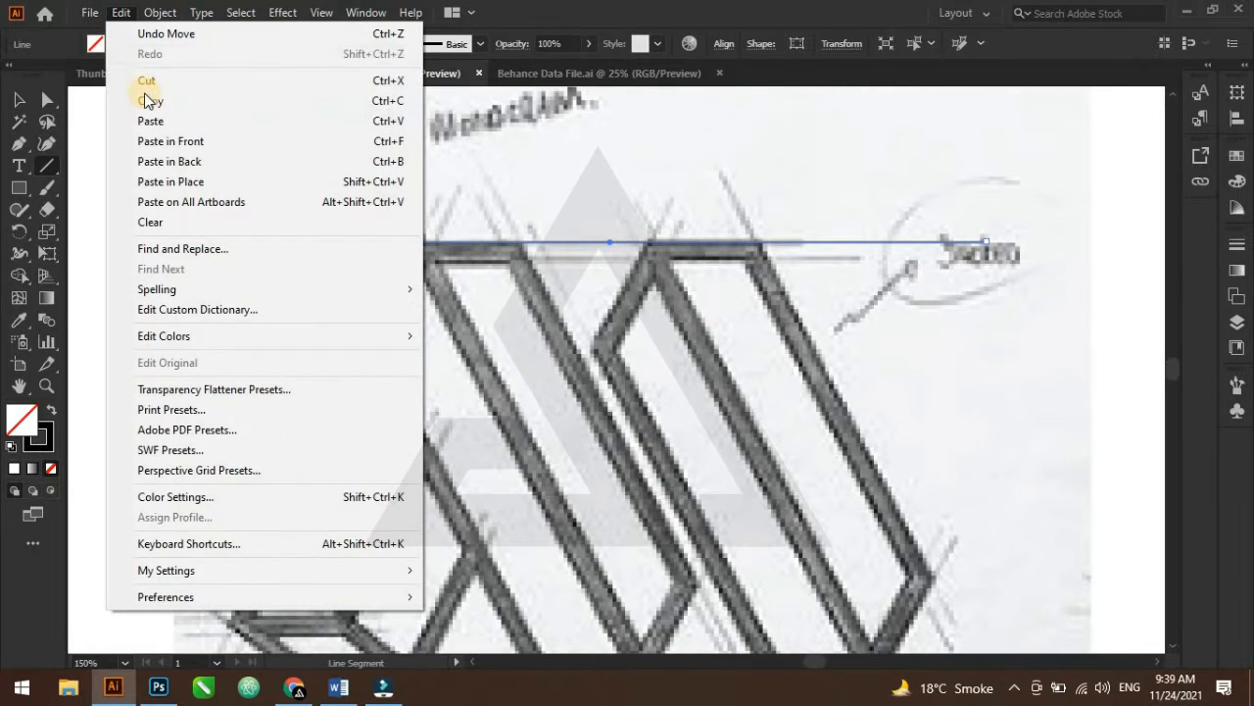
pyautogui.click(118, 11)
pyautogui.click(120, 11)
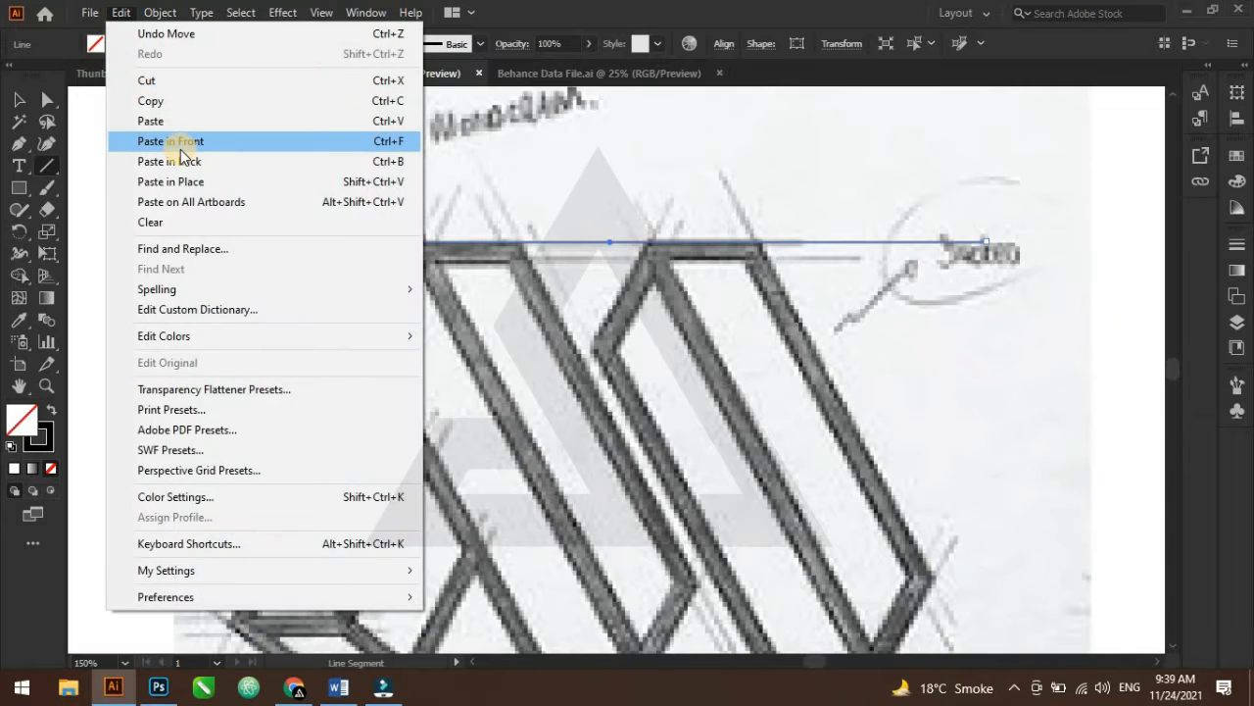
pyautogui.click(187, 142)
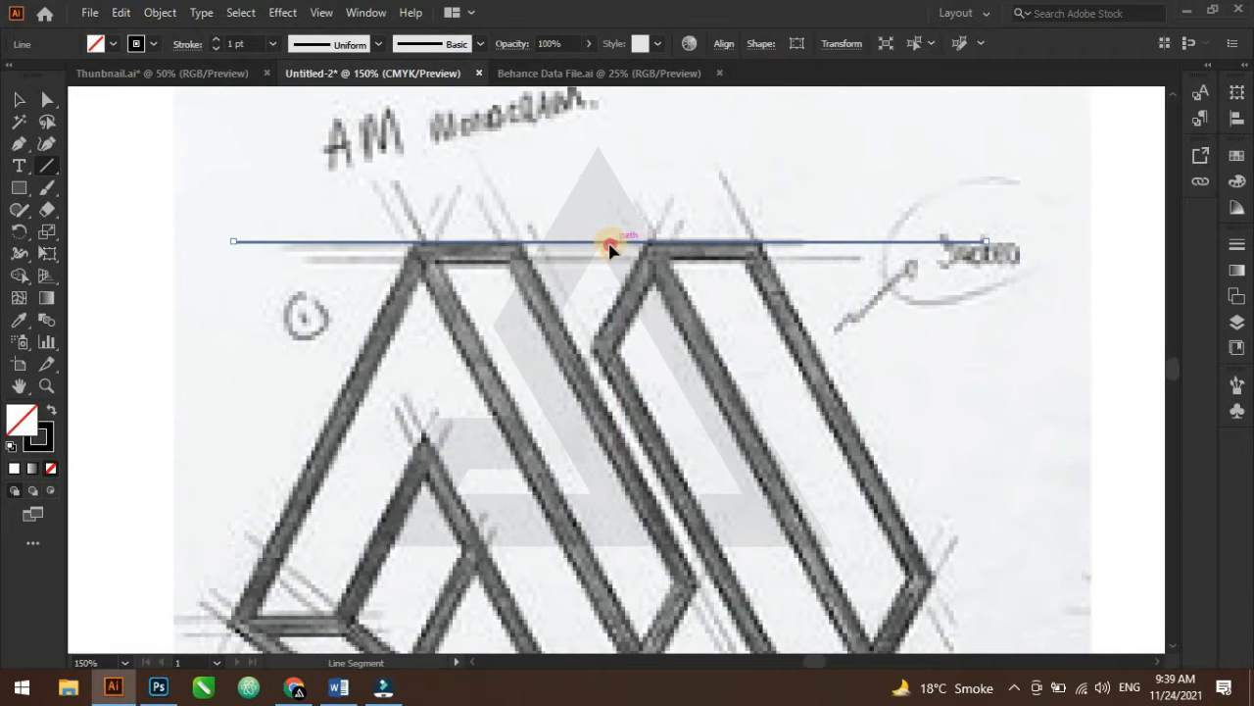
pyautogui.moveTo(609, 247); pyautogui.dragTo(608, 263)
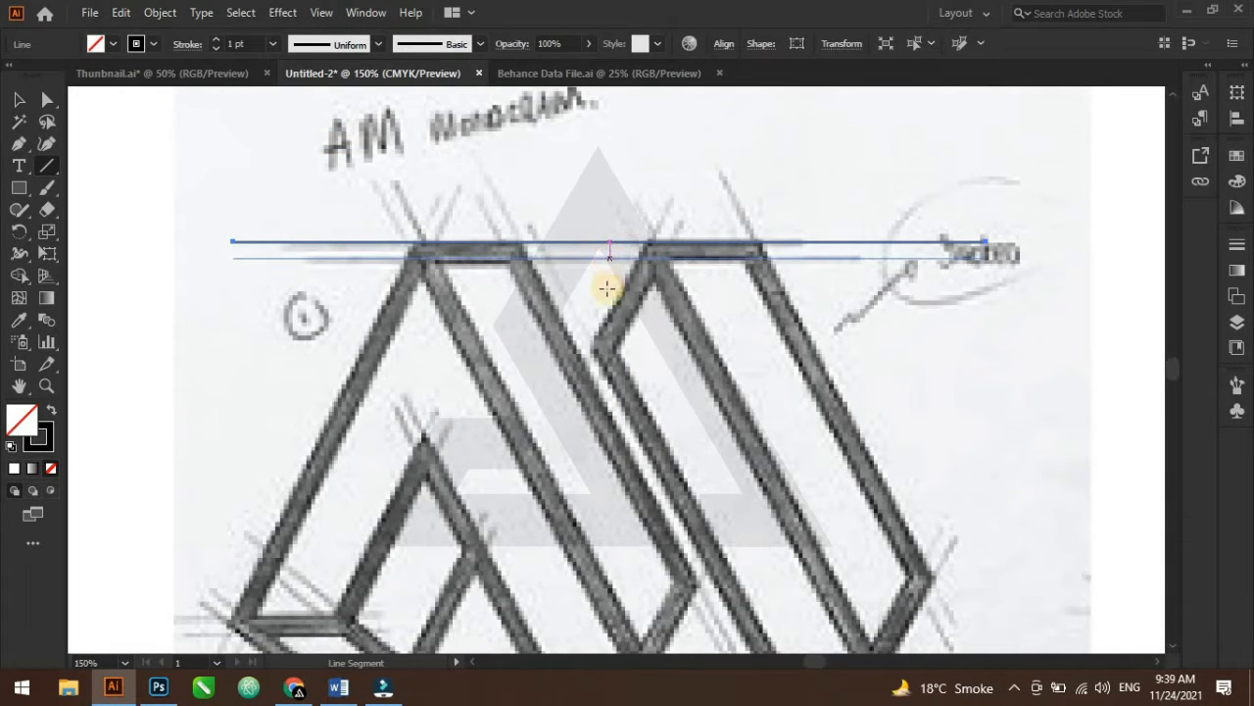
# Copy the pair of top lines down to the baseline of the sketched letters
pyautogui.scroll(-3, 596, 322)
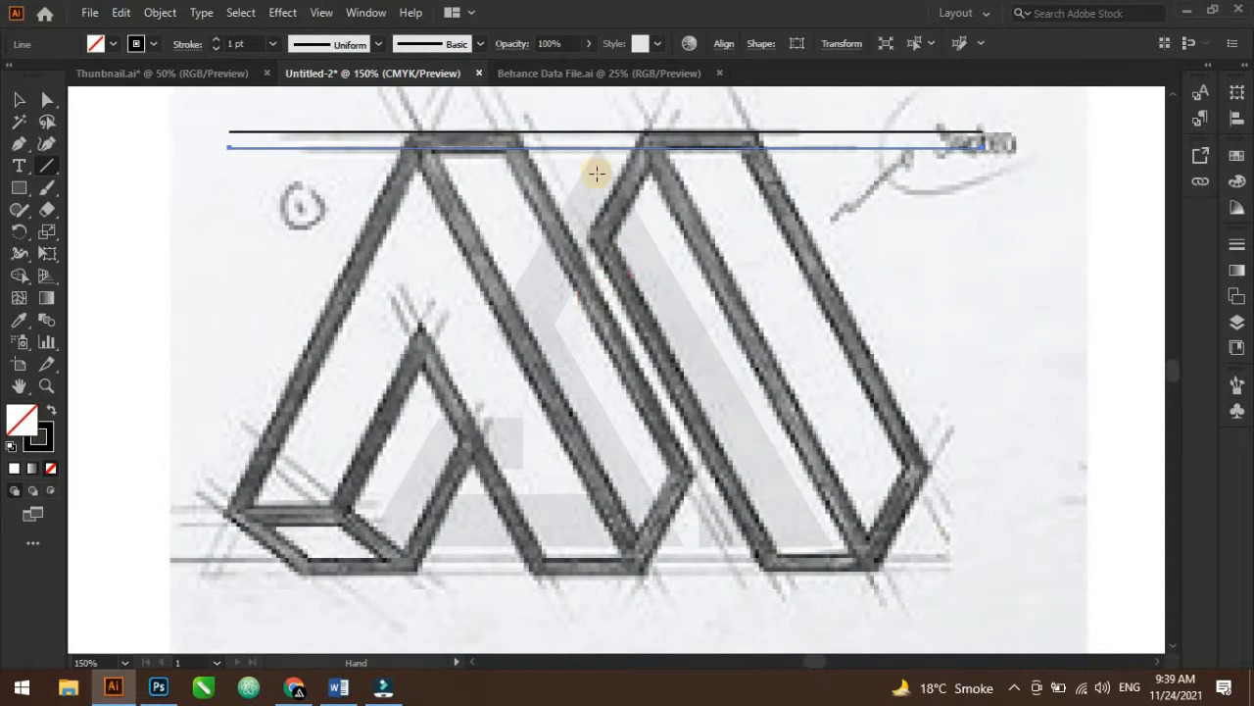
pyautogui.moveTo(606, 147); pyautogui.dragTo(612, 547)
pyautogui.scroll(3, 504, 412)
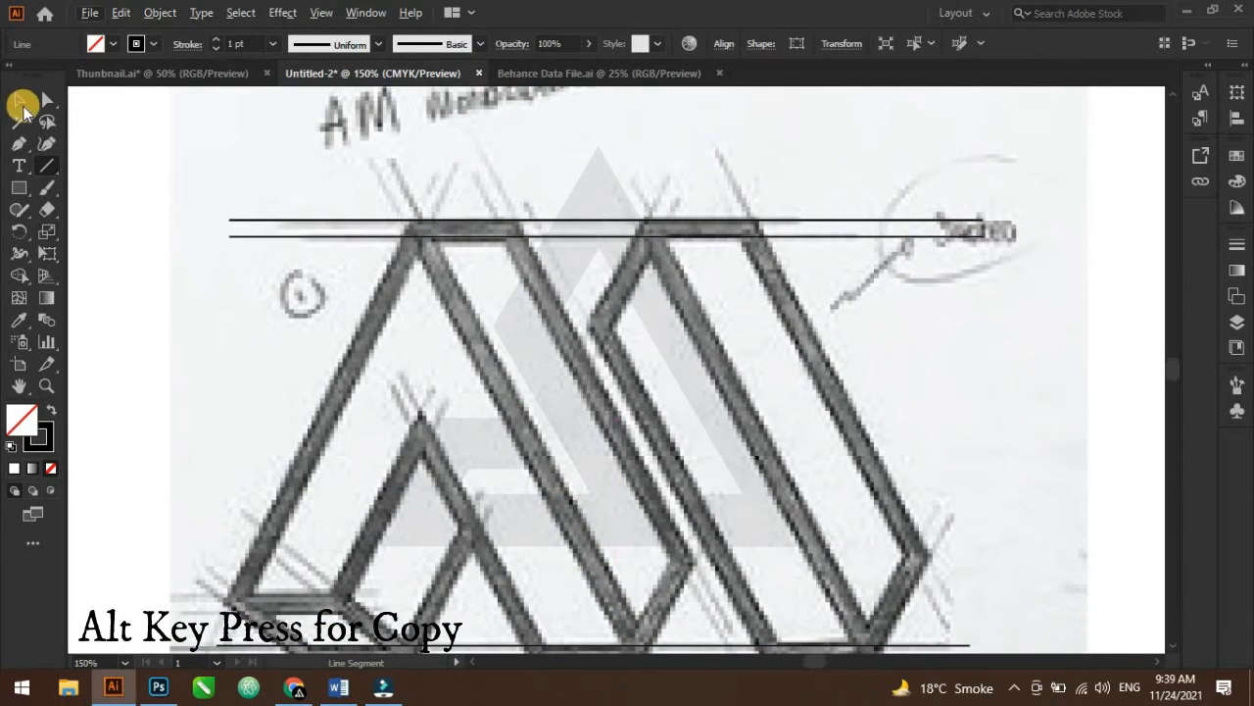
# Draw a short horizontal line across the A's inner base and duplicate it just below
pyautogui.click(21, 104)
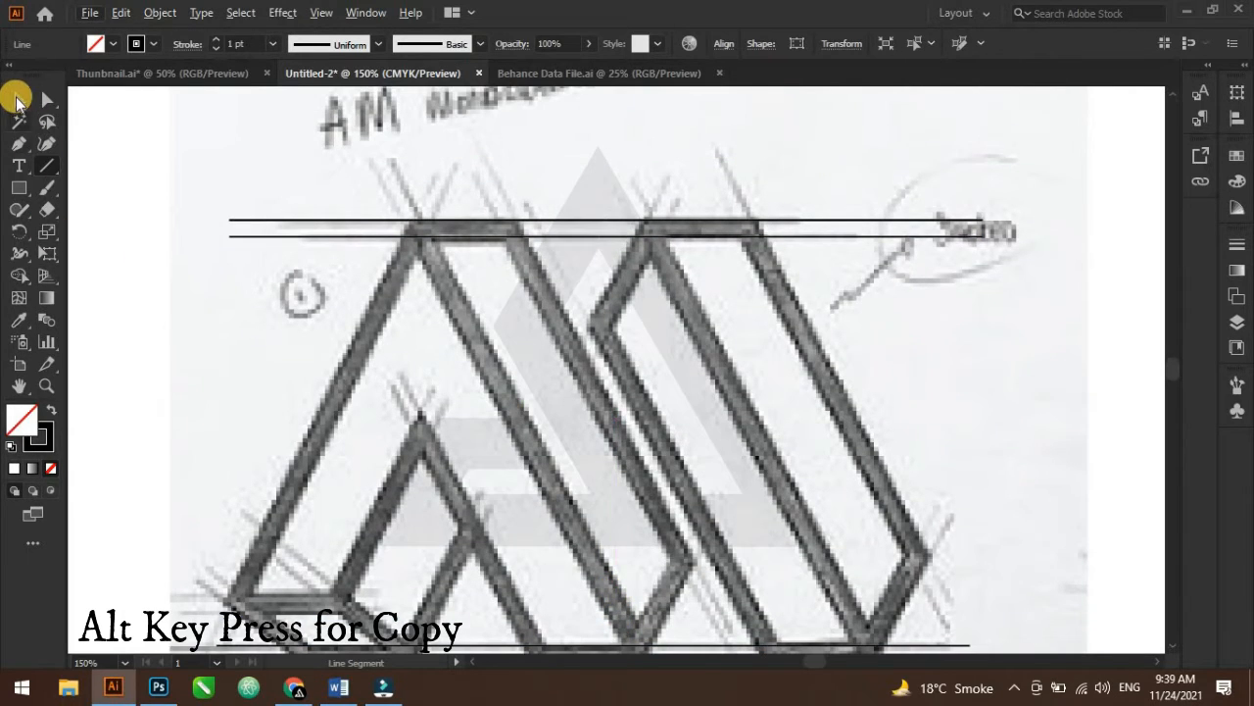
pyautogui.click(46, 166)
pyautogui.scroll(-1, 499, 436)
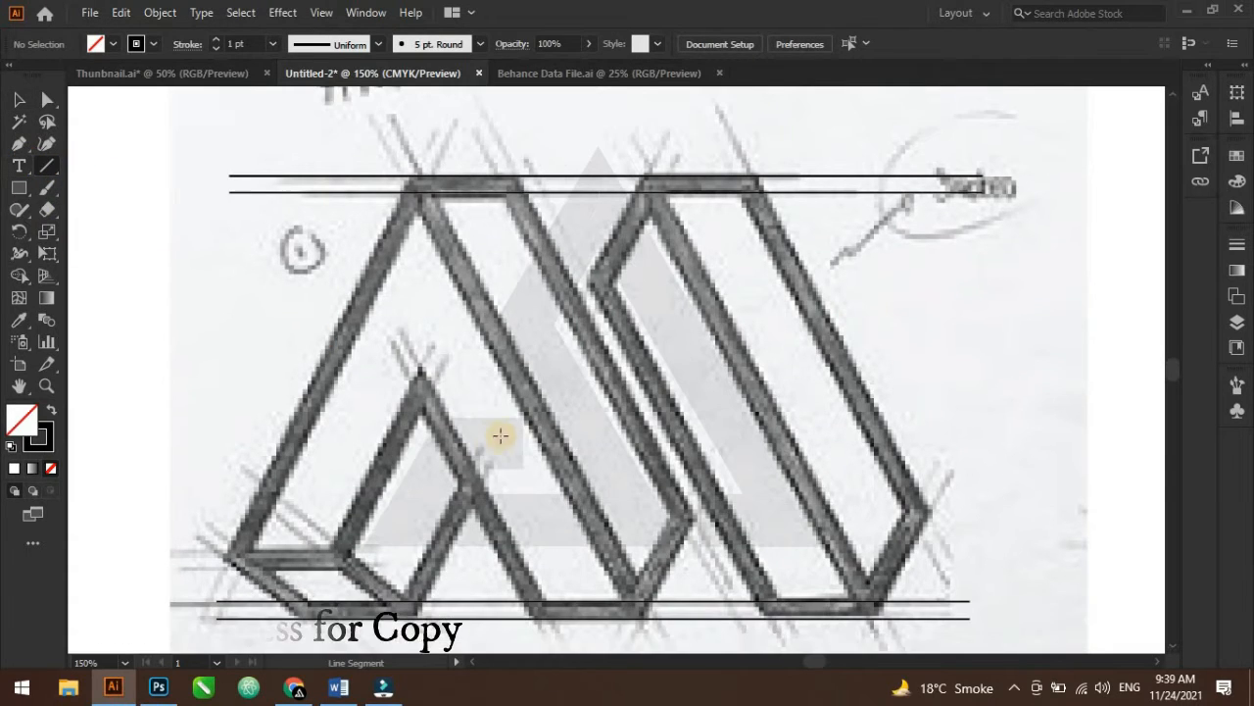
pyautogui.scroll(-1, 458, 589)
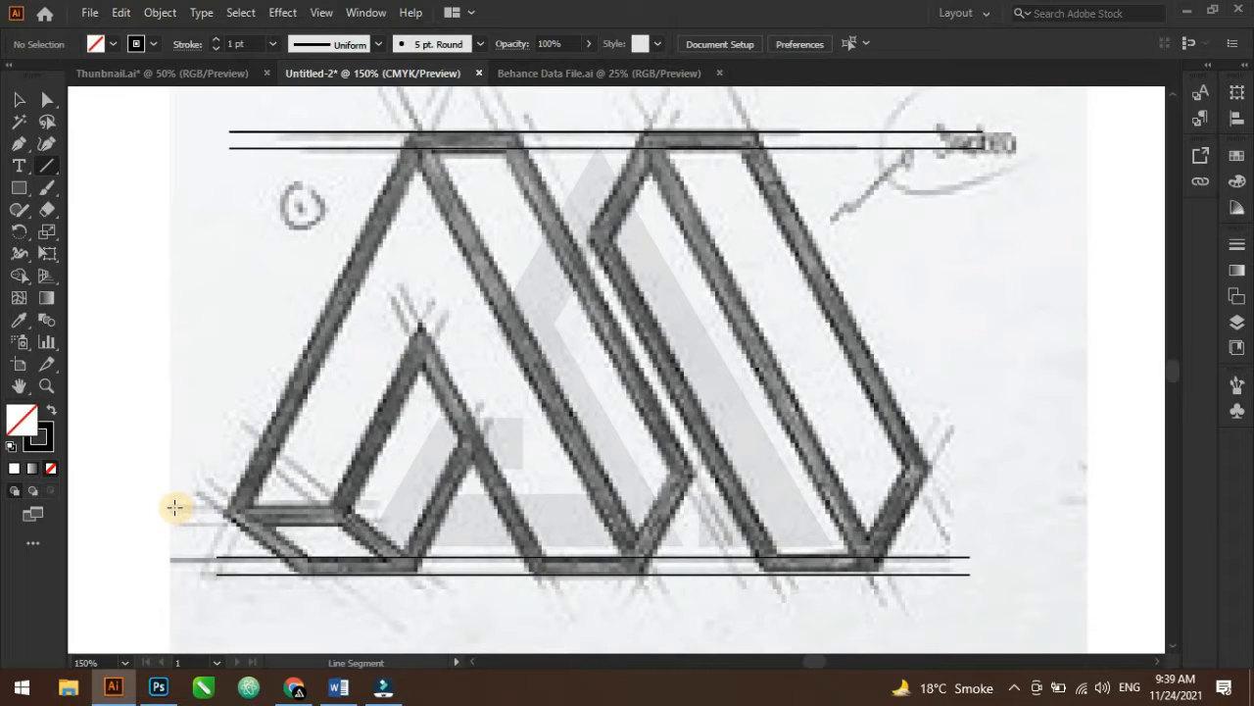
pyautogui.moveTo(174, 506); pyautogui.dragTo(472, 506)
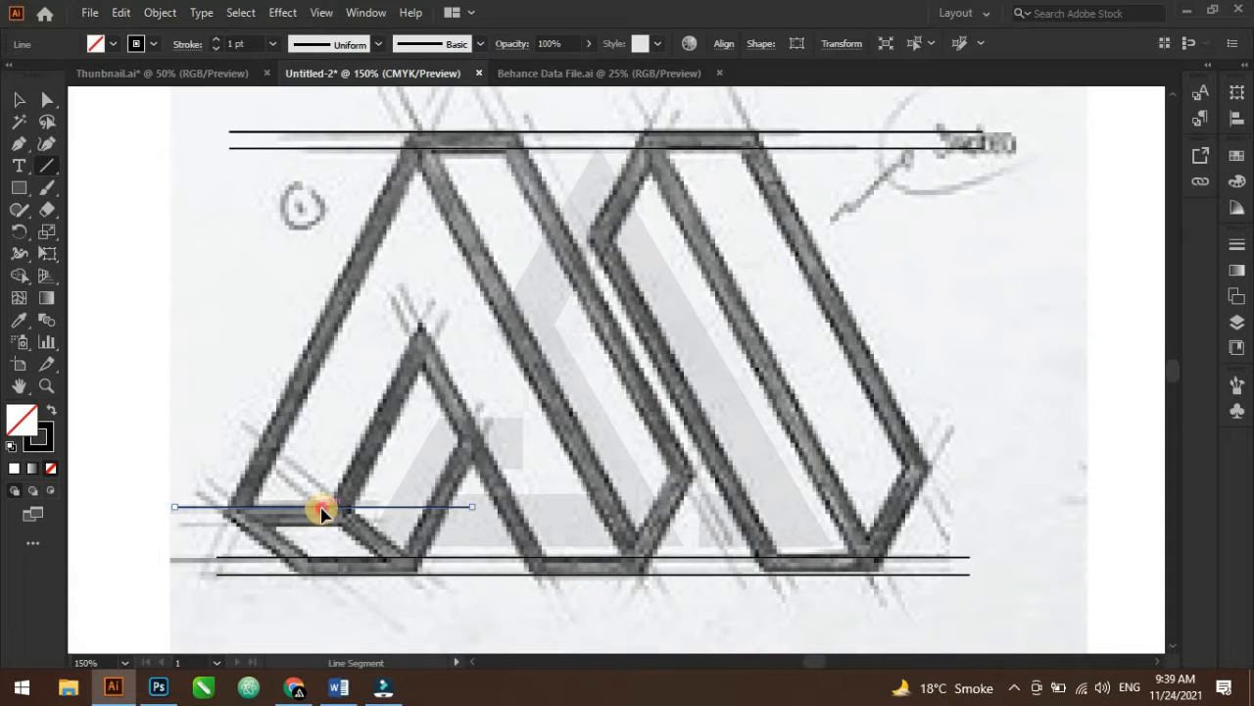
pyautogui.moveTo(321, 511); pyautogui.dragTo(322, 541)
pyautogui.scroll(3, 366, 499)
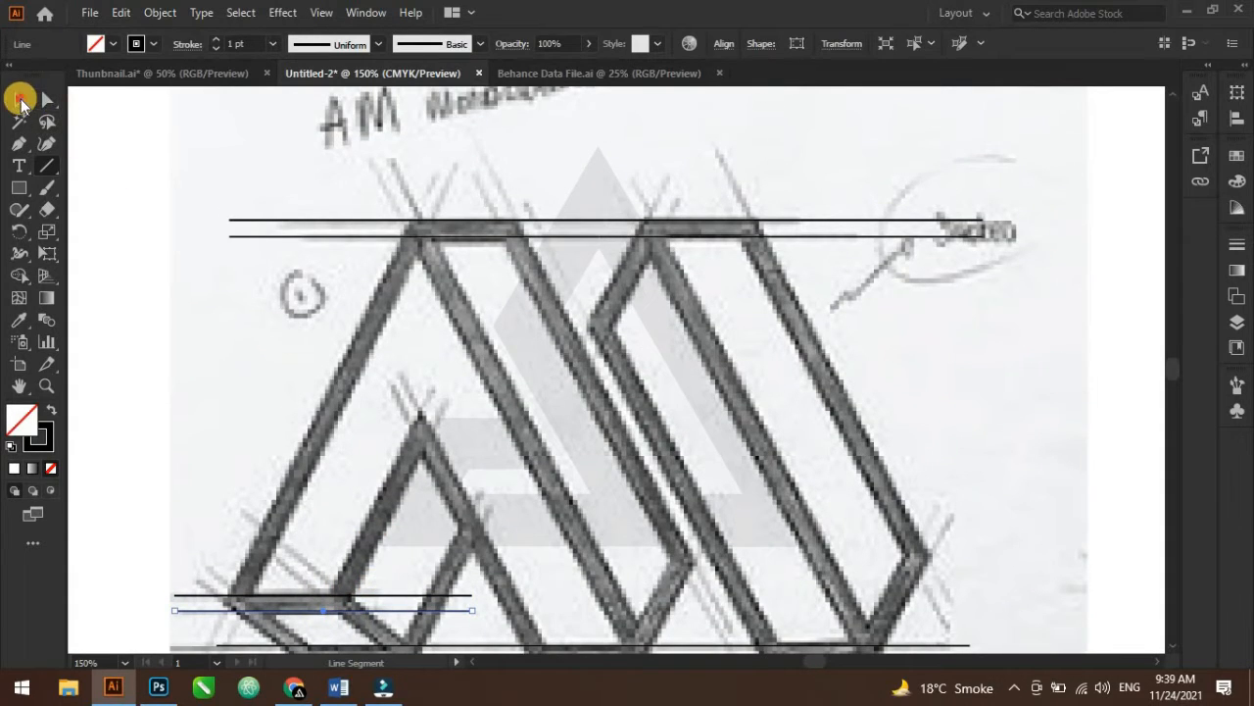
# Draw a diagonal line along the A's outer left edge and copy it parallel along the leg's inner edge
pyautogui.click(19, 100)
pyautogui.click(123, 267)
pyautogui.click(45, 167)
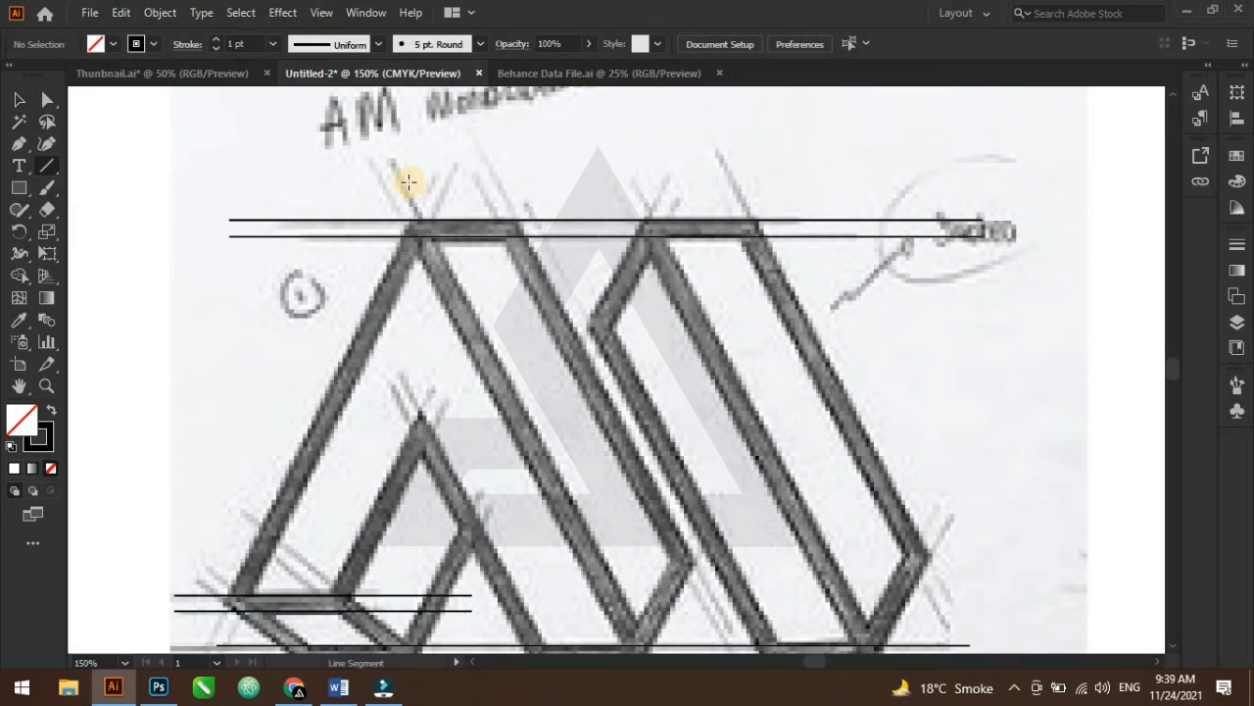
pyautogui.moveTo(444, 165); pyautogui.dragTo(200, 645)
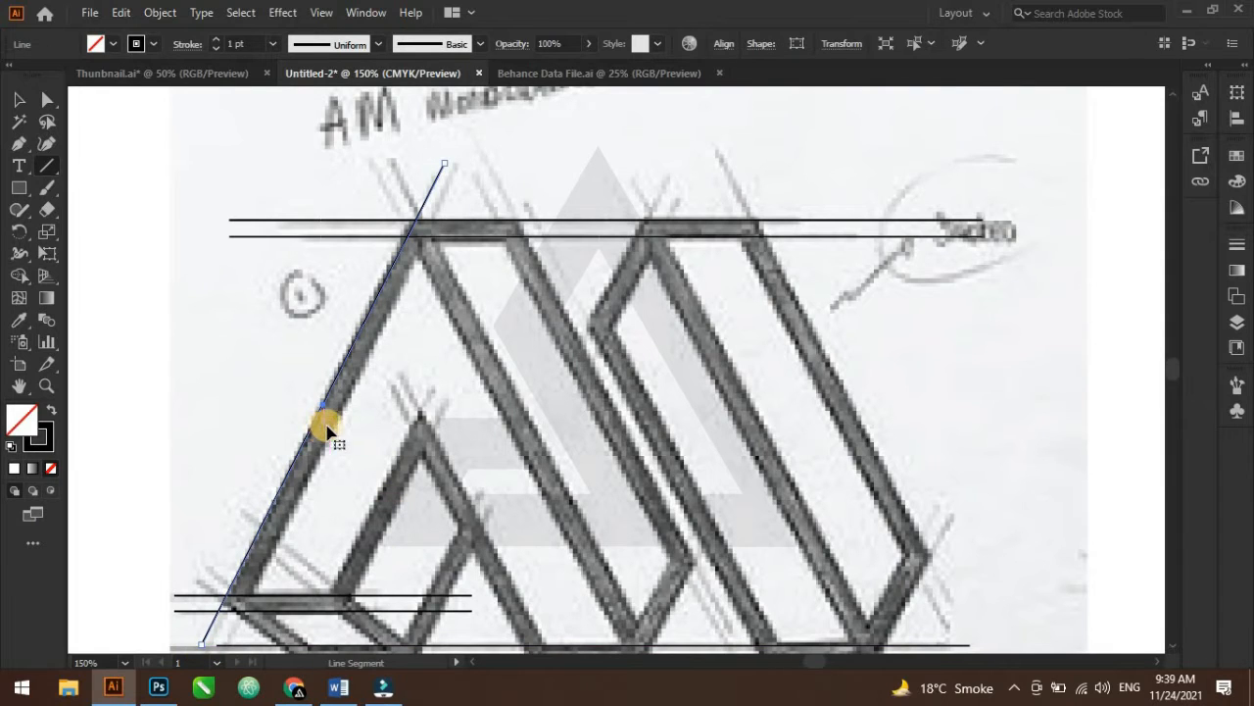
pyautogui.scroll(1, 326, 429)
pyautogui.moveTo(326, 429)
pyautogui.mouseDown()
pyautogui.moveTo(383, 461)
pyautogui.moveTo(381, 437)
pyautogui.mouseUp()
pyautogui.scroll(-2, 387, 402)
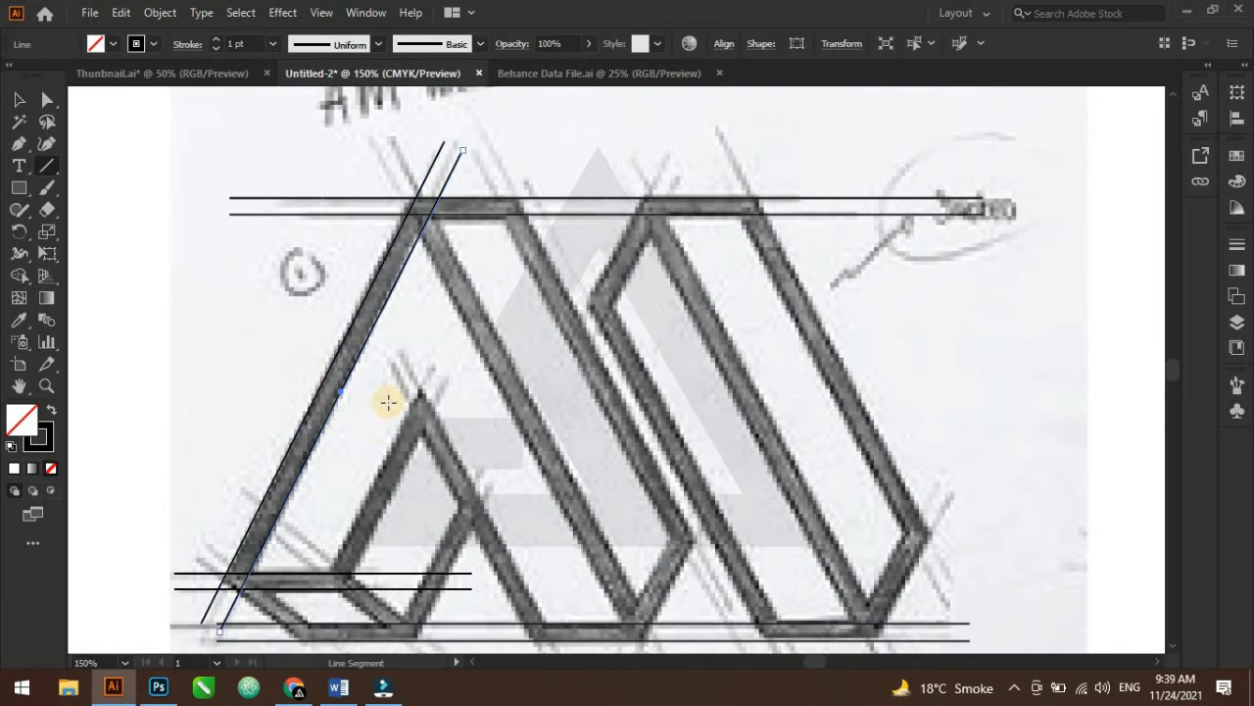
# Draw a descending diagonal line about 294 px long along the A's right leg
pyautogui.scroll(1, 389, 402)
pyautogui.click(17, 101)
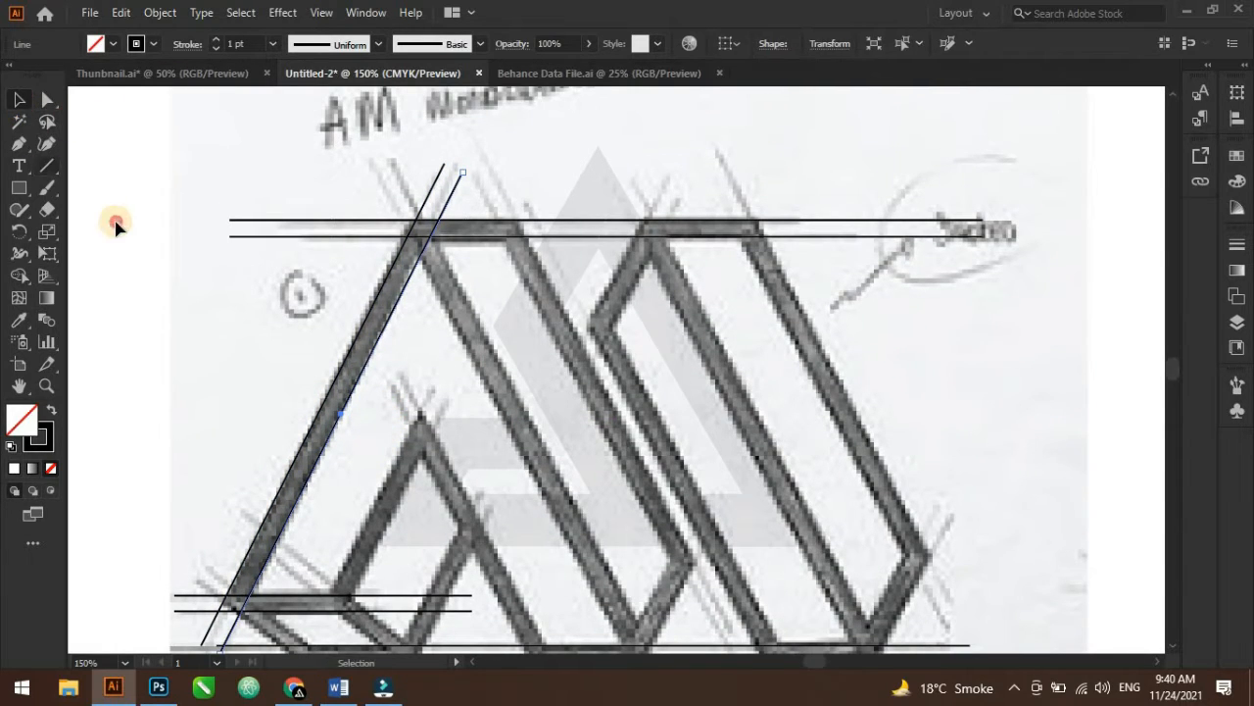
pyautogui.click(116, 225)
pyautogui.click(43, 165)
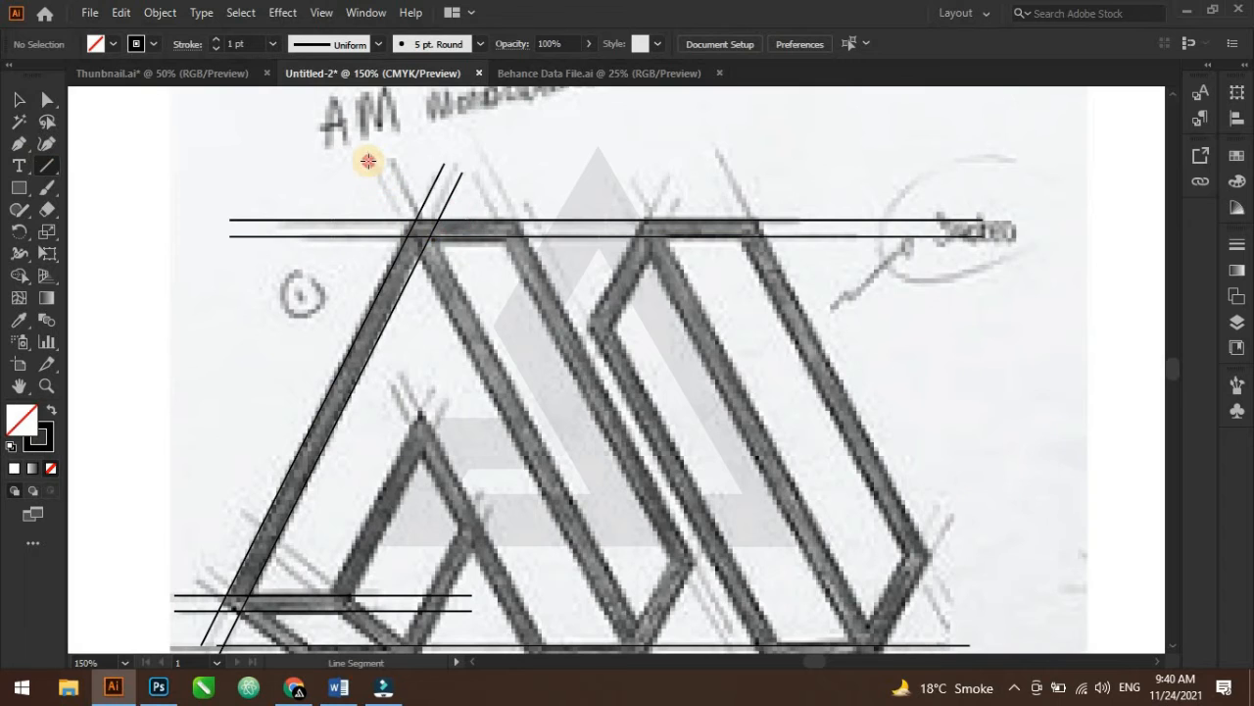
pyautogui.moveTo(368, 161); pyautogui.dragTo(629, 546)
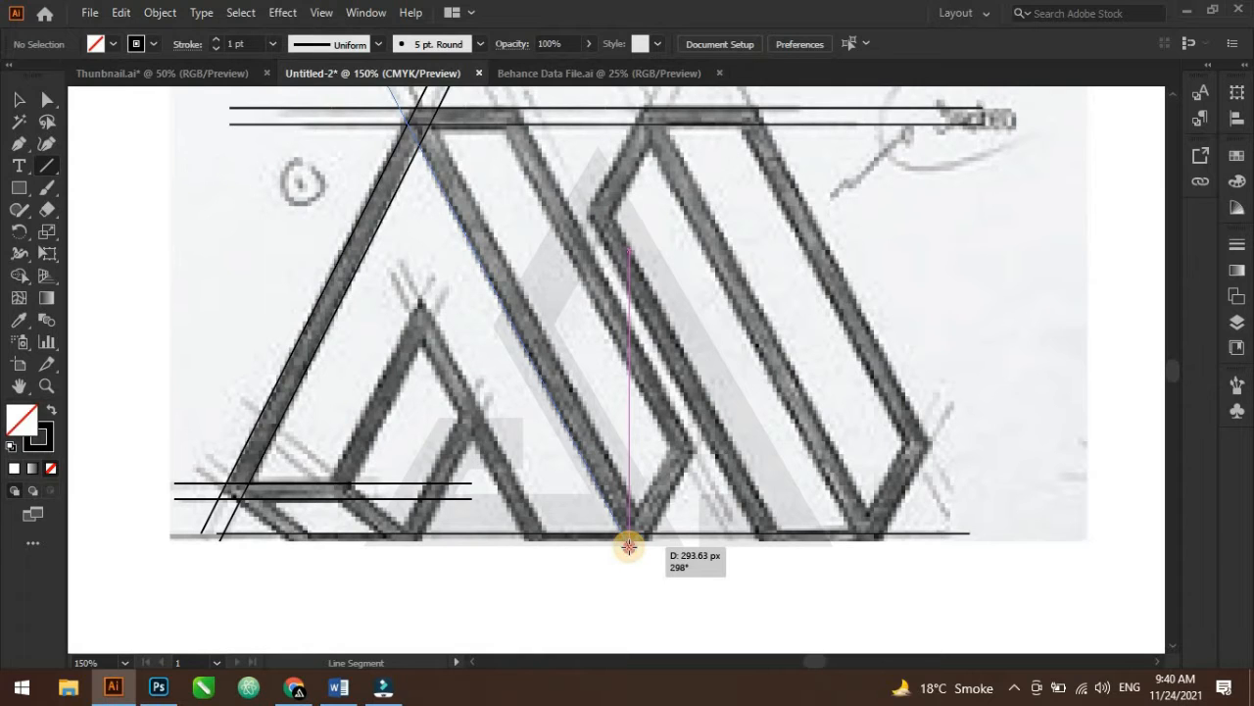
pyautogui.moveTo(635, 540); pyautogui.dragTo(635, 540)
pyautogui.scroll(2, 524, 418)
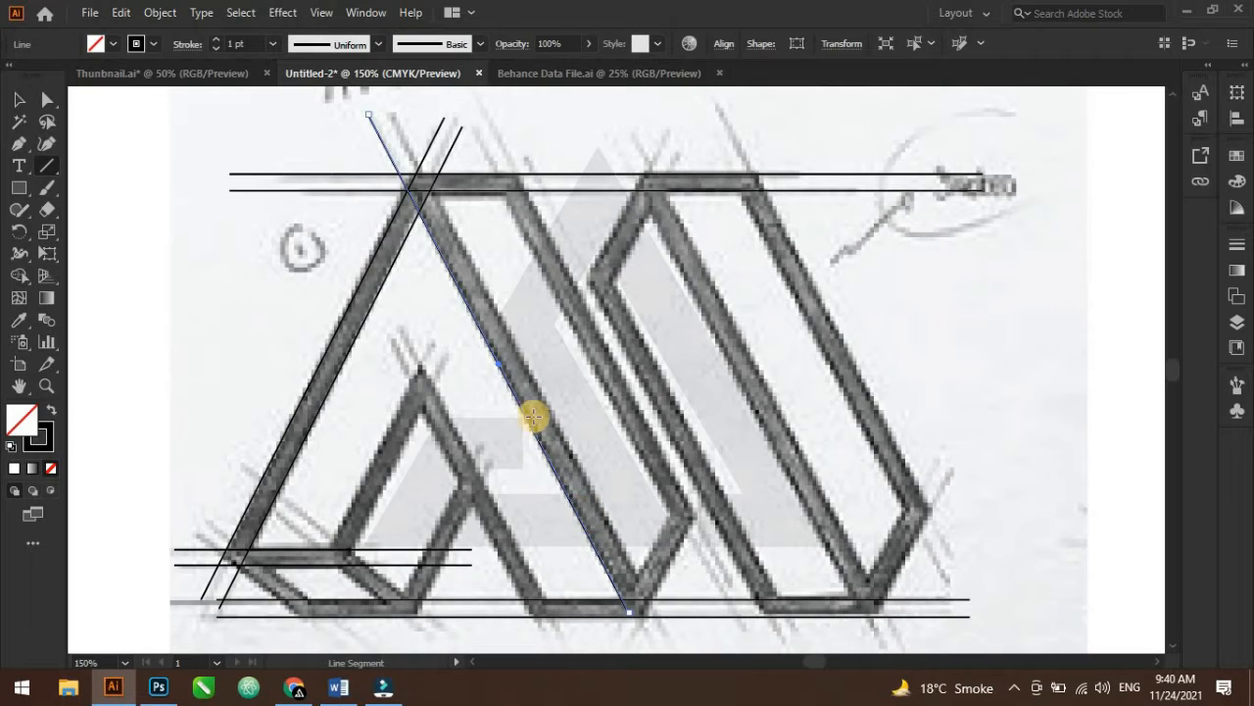
# Copy the descending diagonal rightward onto the edges of the M's first stroke, nudging one copy
pyautogui.moveTo(506, 365); pyautogui.dragTo(611, 361)
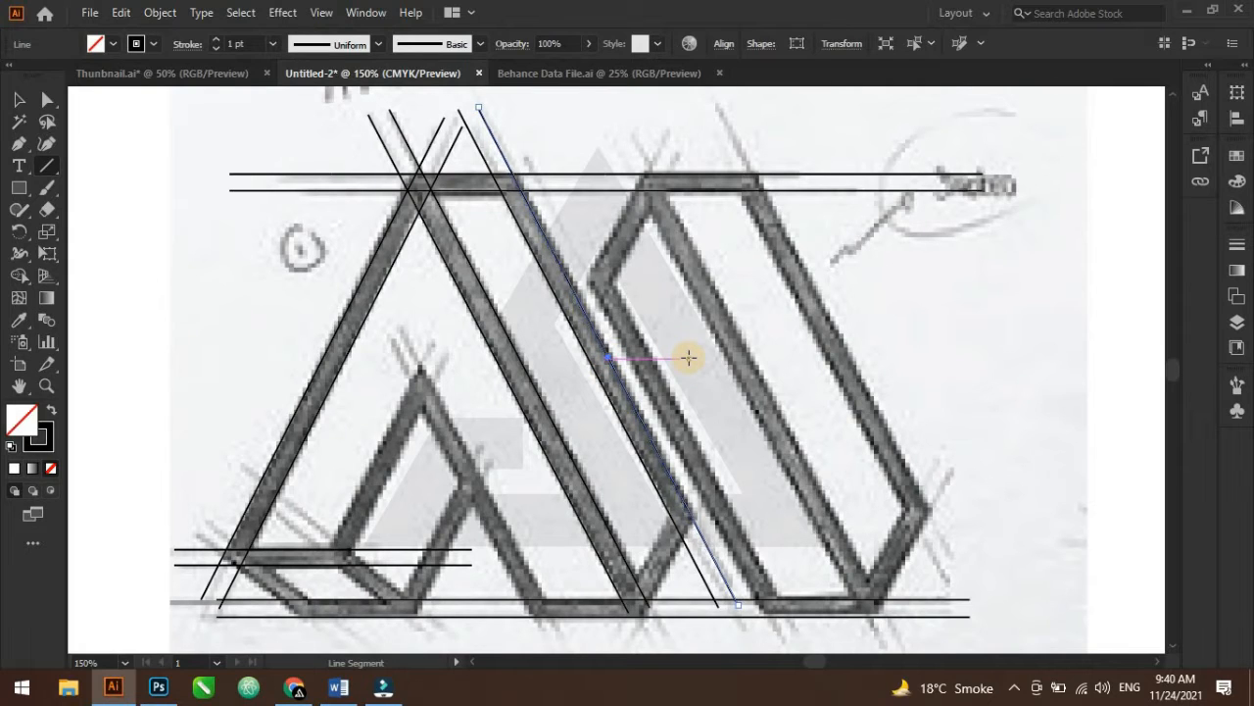
pyautogui.press('Right')
pyautogui.moveTo(611, 365); pyautogui.dragTo(644, 375)
# Copy the descending diagonal onto the next edge of the M's middle stroke
pyautogui.hotkey('ctrl', '=')
pyautogui.hotkey('ctrl', '=')
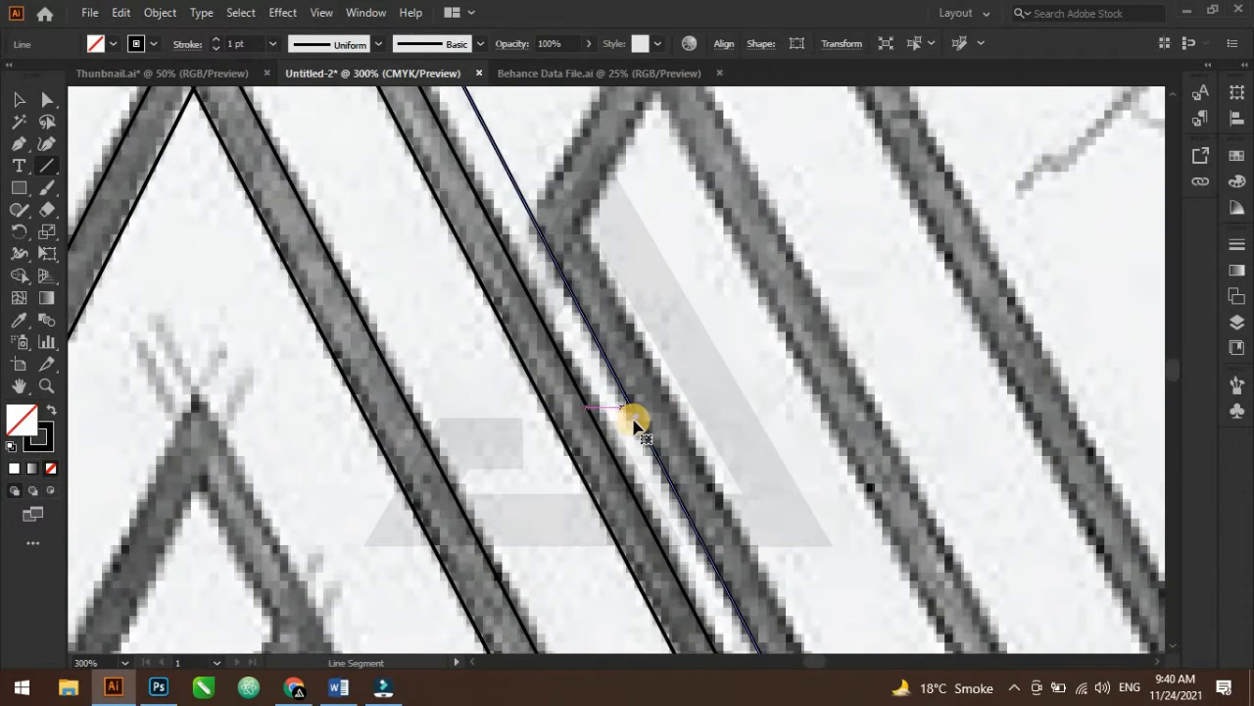
pyautogui.moveTo(651, 419); pyautogui.dragTo(686, 389)
pyautogui.hotkey('ctrl', '-')
pyautogui.hotkey('ctrl', '-')
pyautogui.hotkey('ctrl', '-')
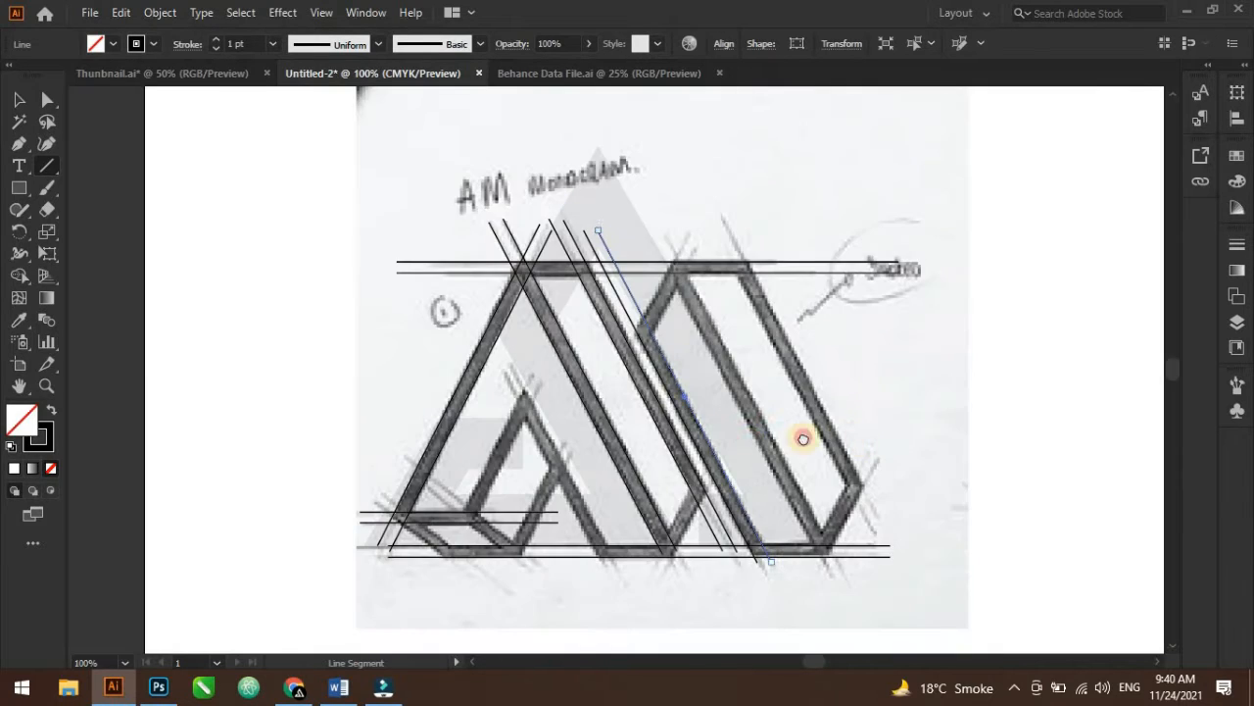
# Copy the descending diagonal twice more along the edges of the M's right stroke, then deselect and reselect the Line Segment tool
pyautogui.hotkey('ctrl', '=')
pyautogui.hotkey('ctrl', '=')
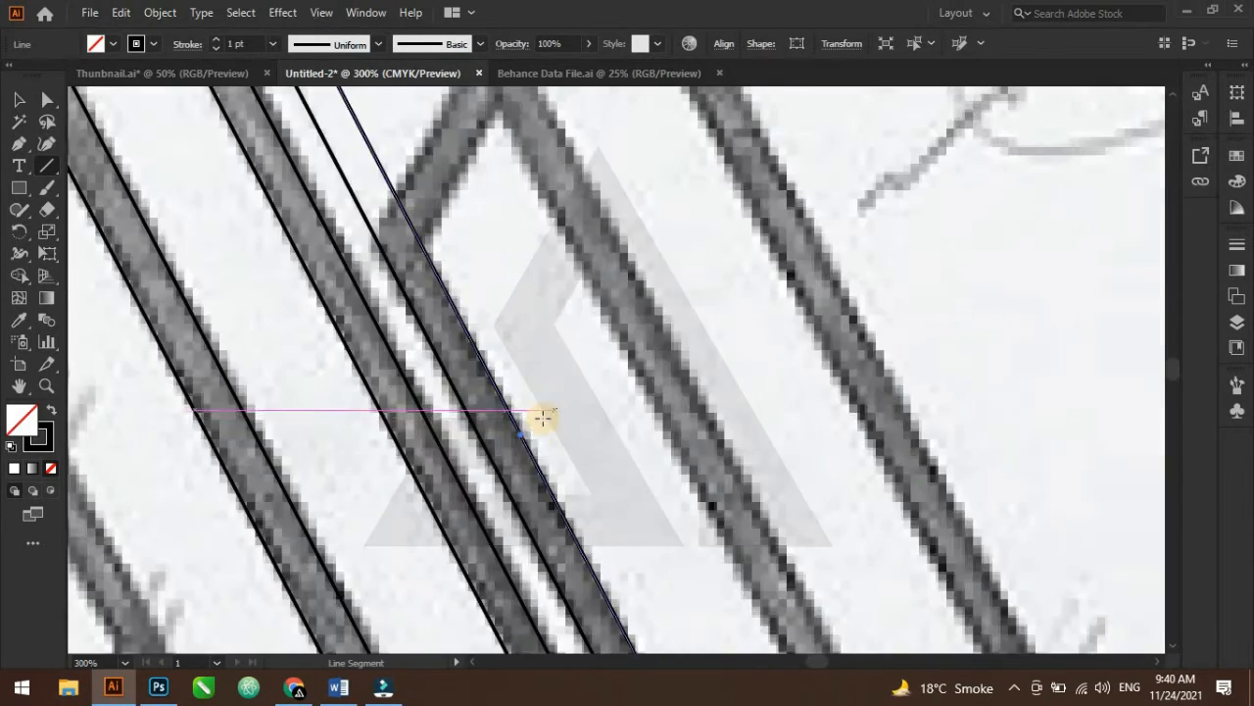
pyautogui.moveTo(520, 439)
pyautogui.mouseDown()
pyautogui.moveTo(728, 419)
pyautogui.moveTo(720, 430)
pyautogui.mouseUp()
pyautogui.scroll(-4, 728, 420)
pyautogui.scroll(2, 639, 361)
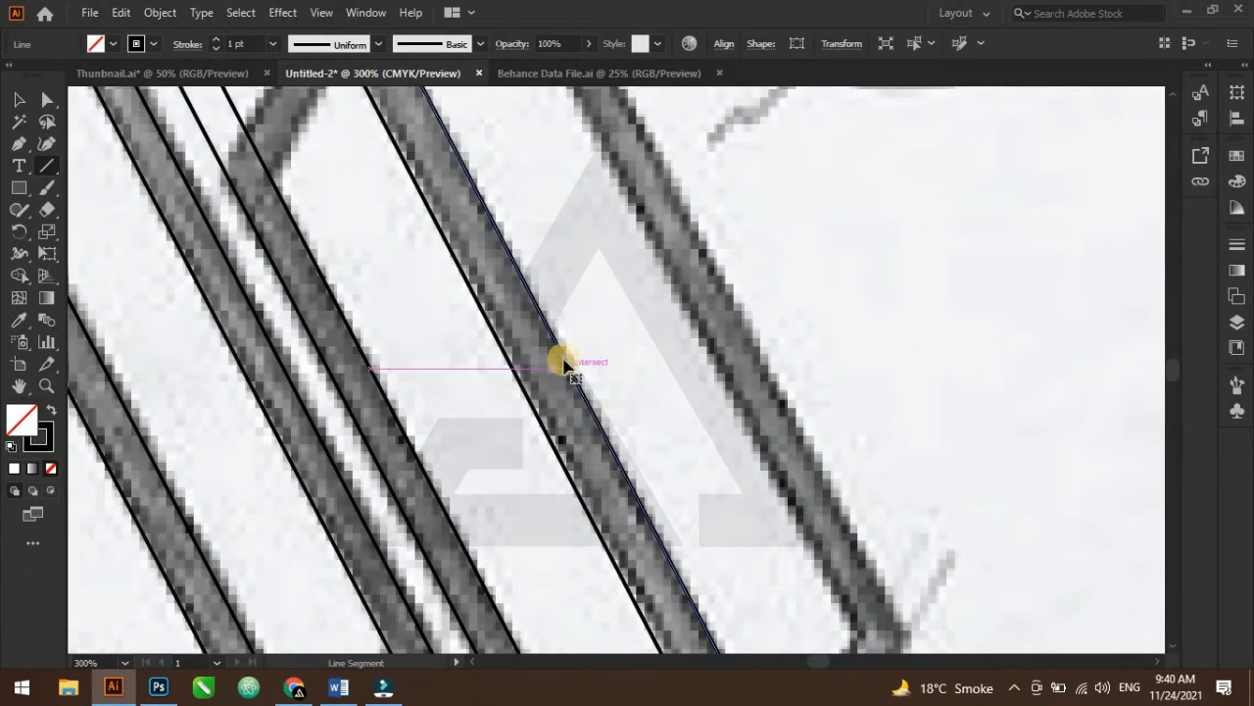
pyautogui.moveTo(612, 357); pyautogui.dragTo(747, 338)
pyautogui.scroll(-1, 763, 349)
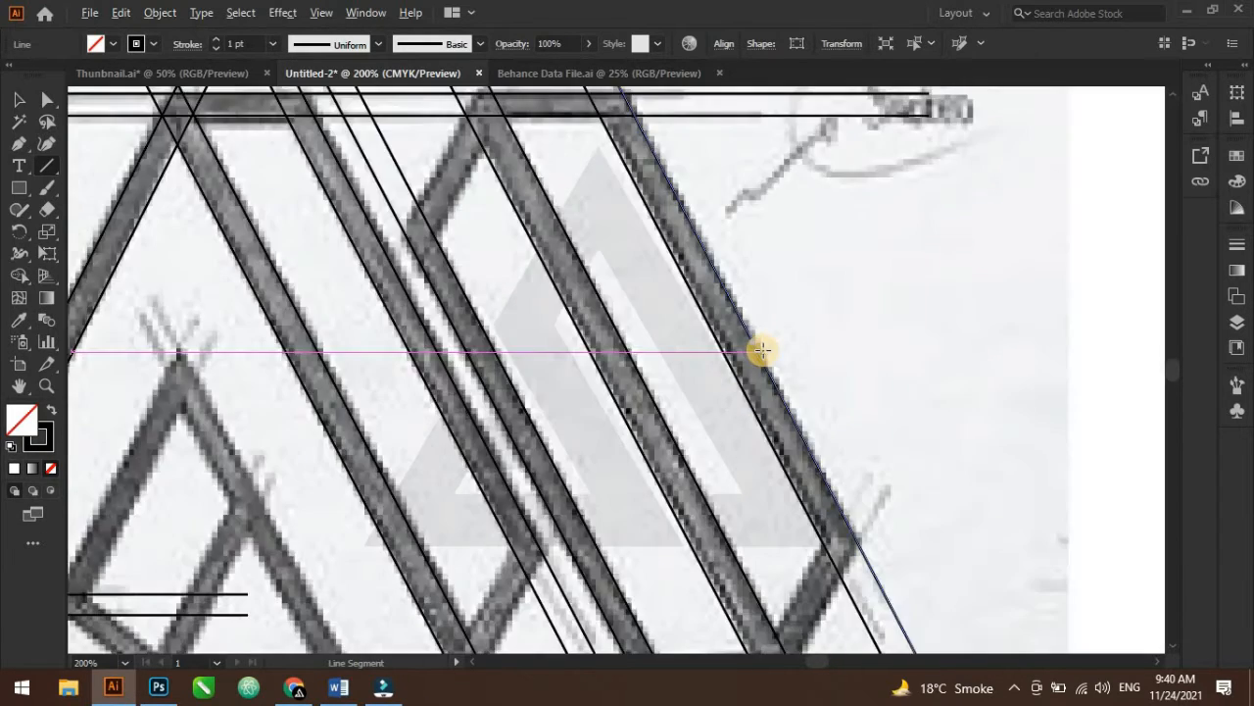
pyautogui.scroll(-1, 762, 350)
pyautogui.scroll(-1, 742, 447)
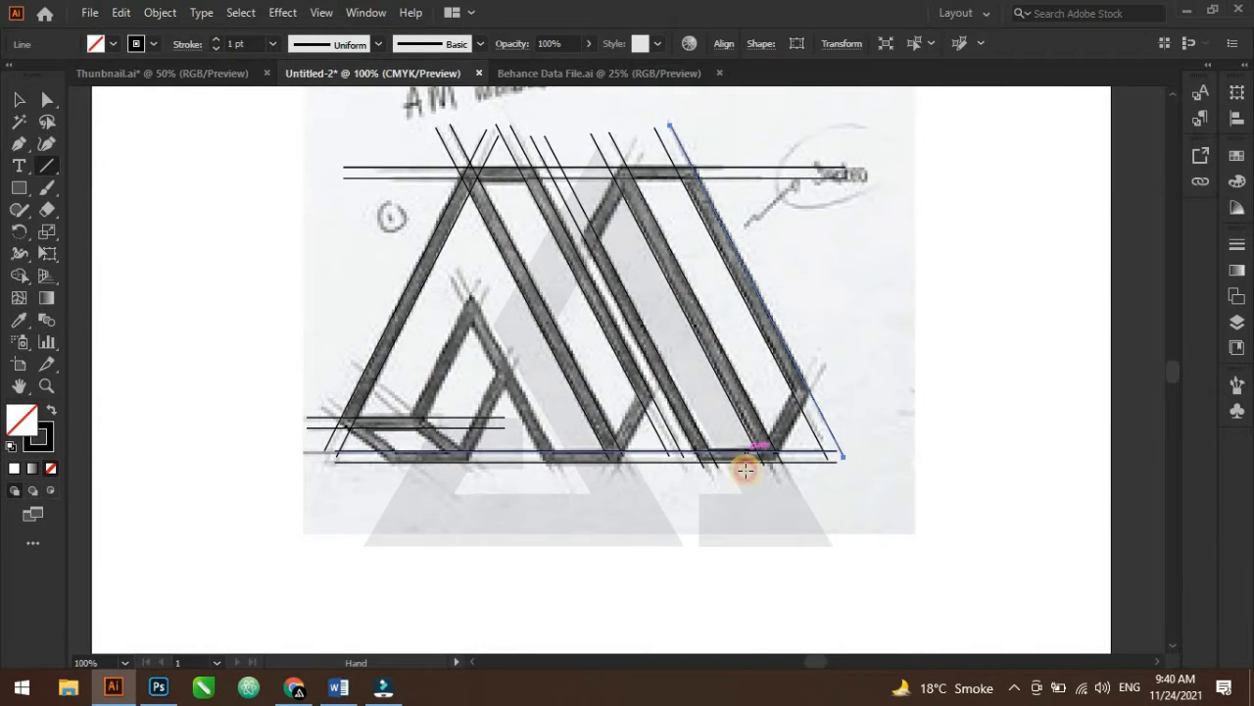
pyautogui.scroll(1, 735, 461)
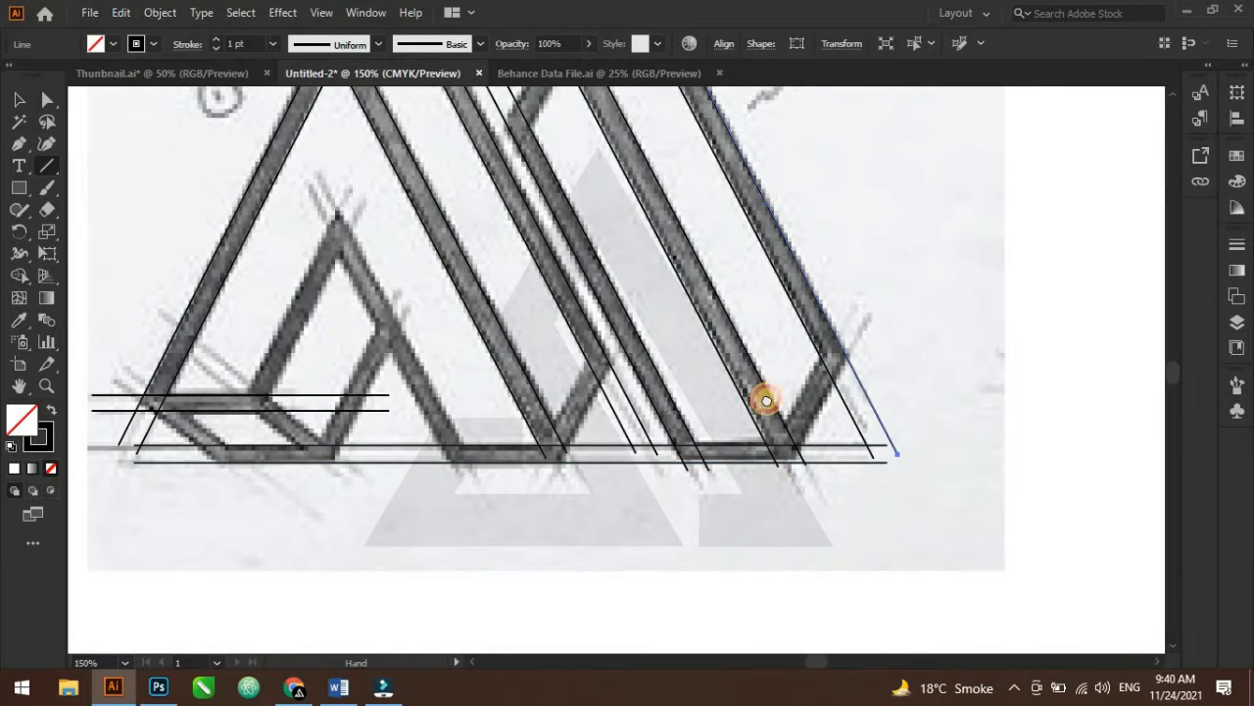
pyautogui.scroll(1, 756, 401)
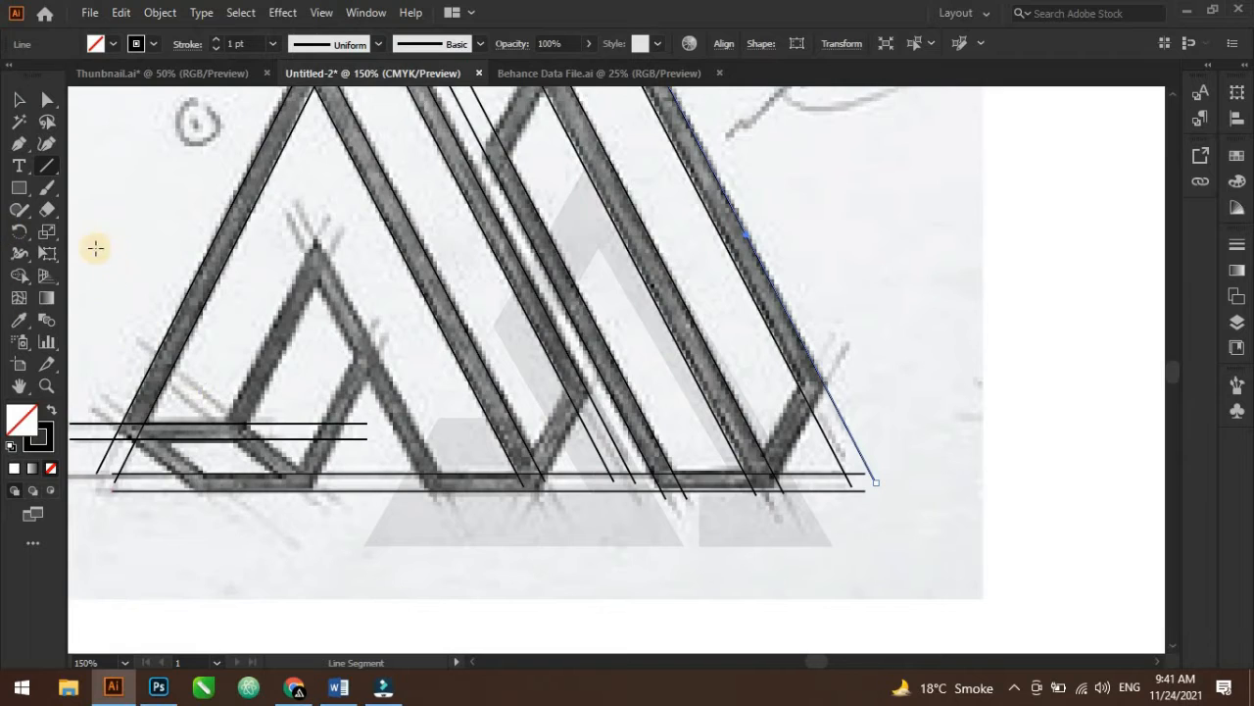
pyautogui.click(19, 100)
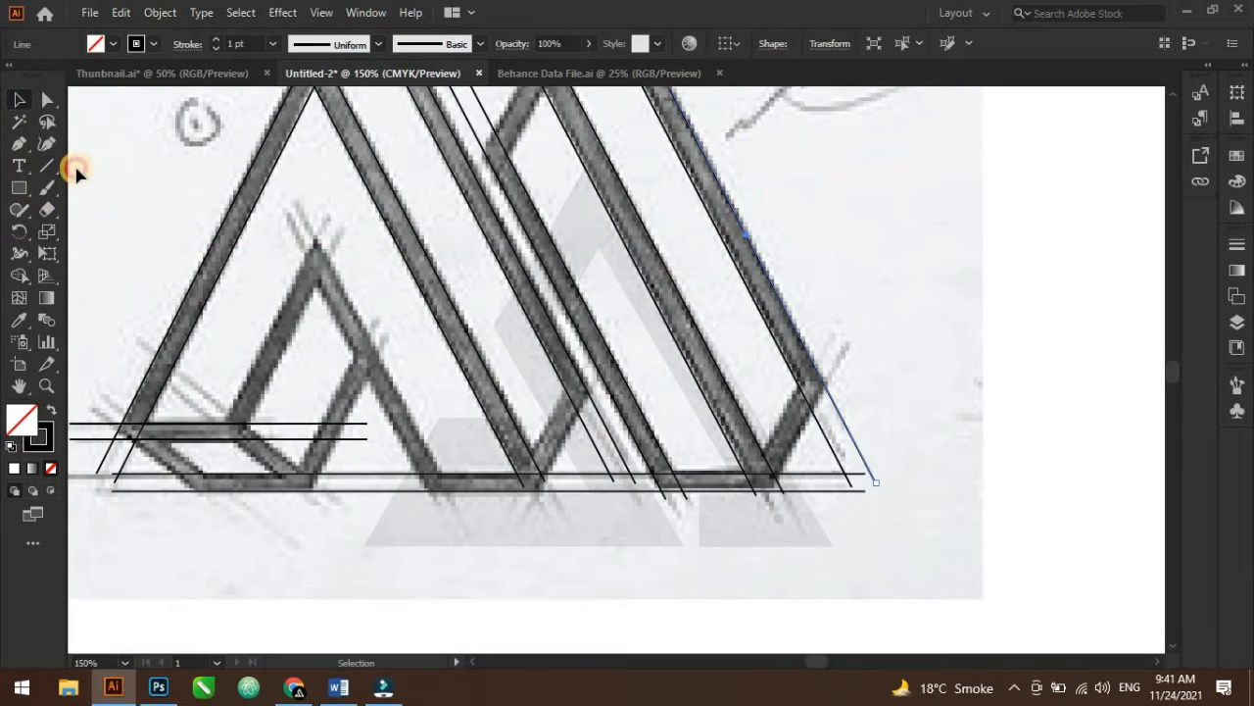
pyautogui.click(76, 167)
pyautogui.click(49, 167)
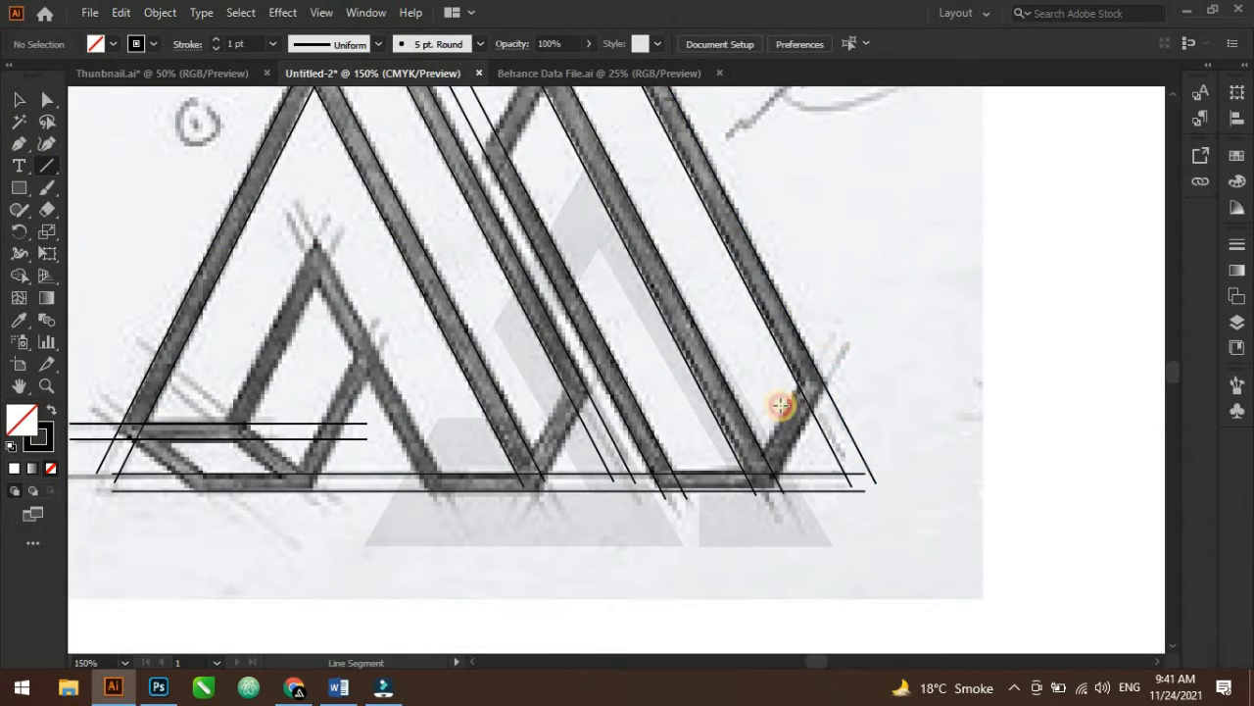
# Draw a short ascending line along the lower part of the M's right stroke and nudge it into place
pyautogui.moveTo(781, 405); pyautogui.dragTo(721, 514)
pyautogui.moveTo(778, 424); pyautogui.dragTo(794, 439)
pyautogui.moveTo(431, 455); pyautogui.dragTo(768, 429)
pyautogui.scroll(1, 578, 394)
pyautogui.scroll(2, 579, 393)
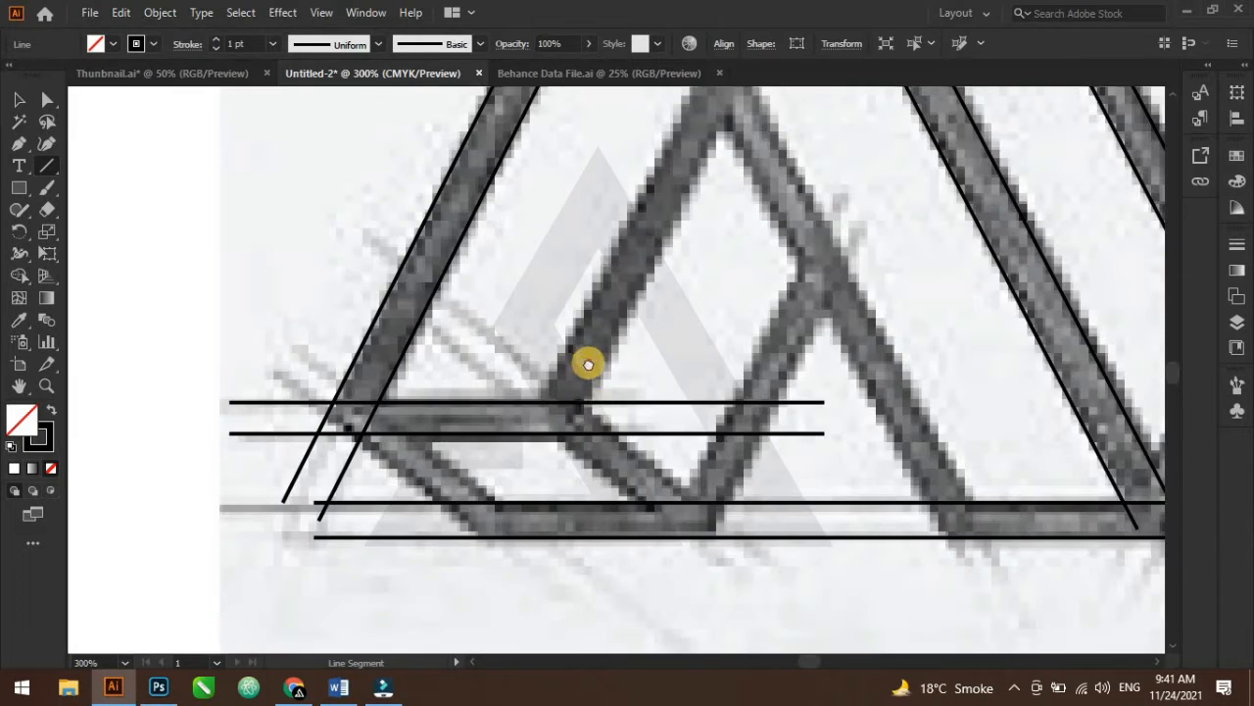
# Draw a descending line across the A's lower-left corner where the leg meets the base
pyautogui.click(21, 103)
pyautogui.click(126, 156)
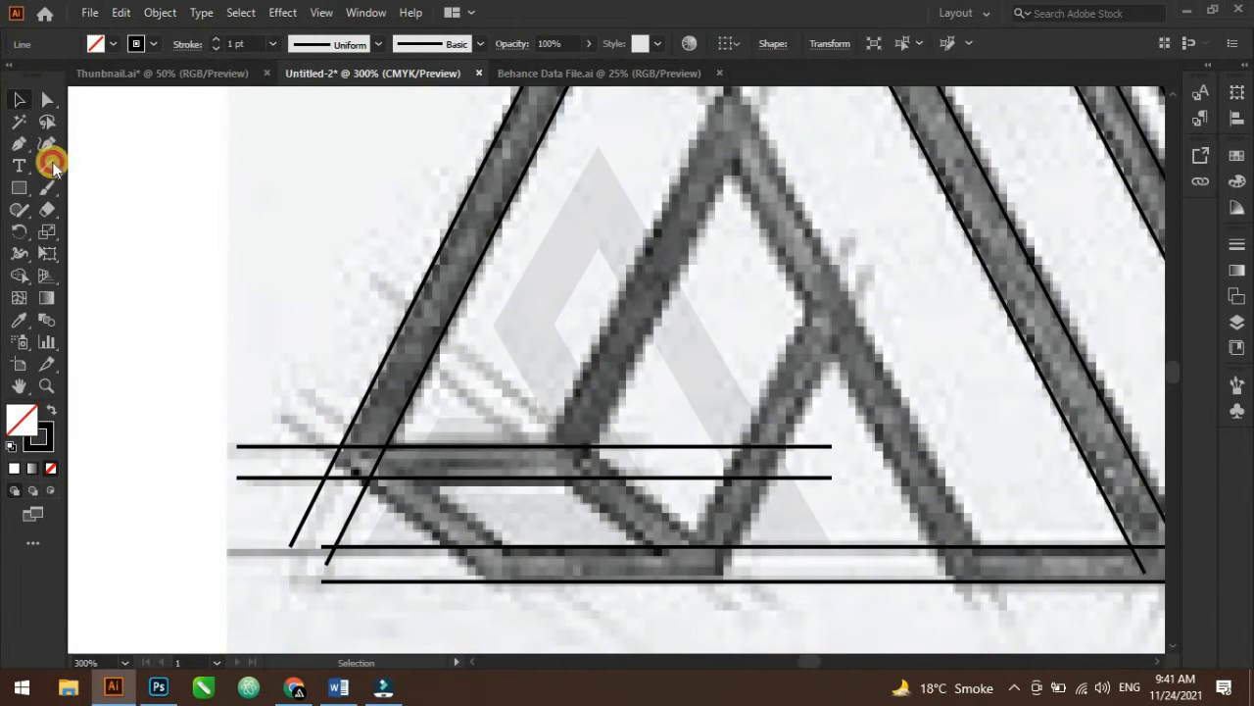
pyautogui.click(49, 167)
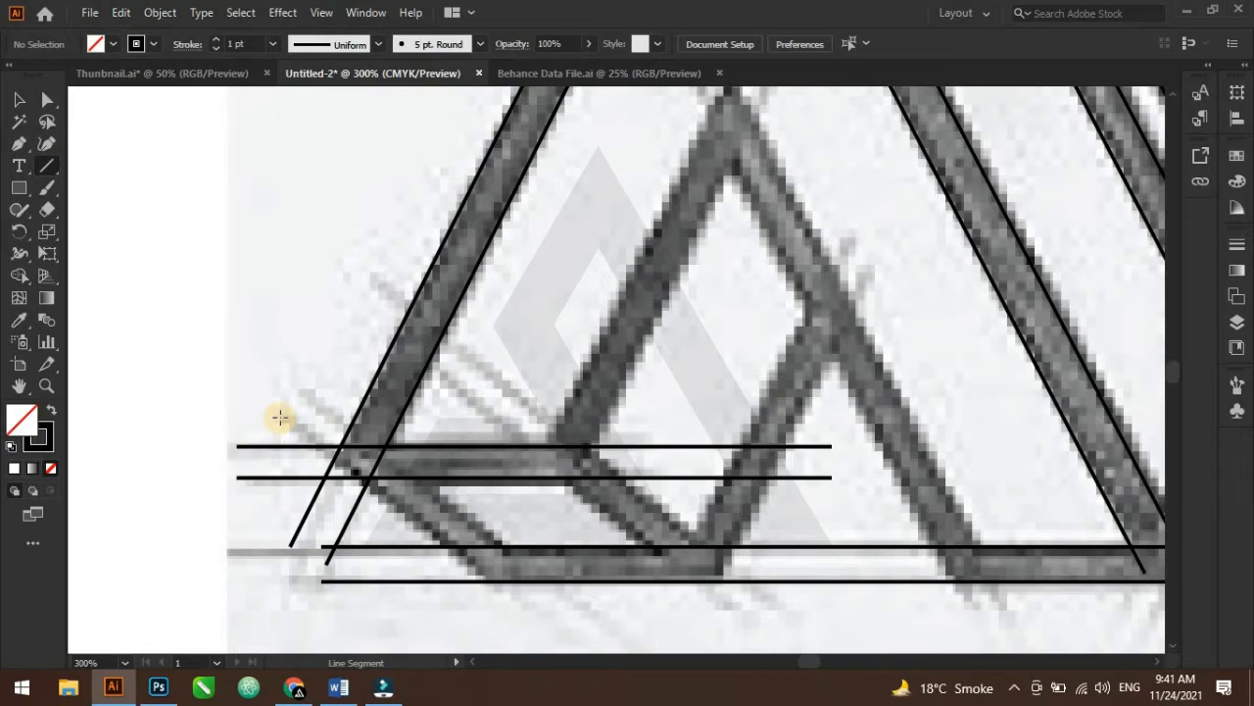
pyautogui.moveTo(281, 417); pyautogui.dragTo(509, 605)
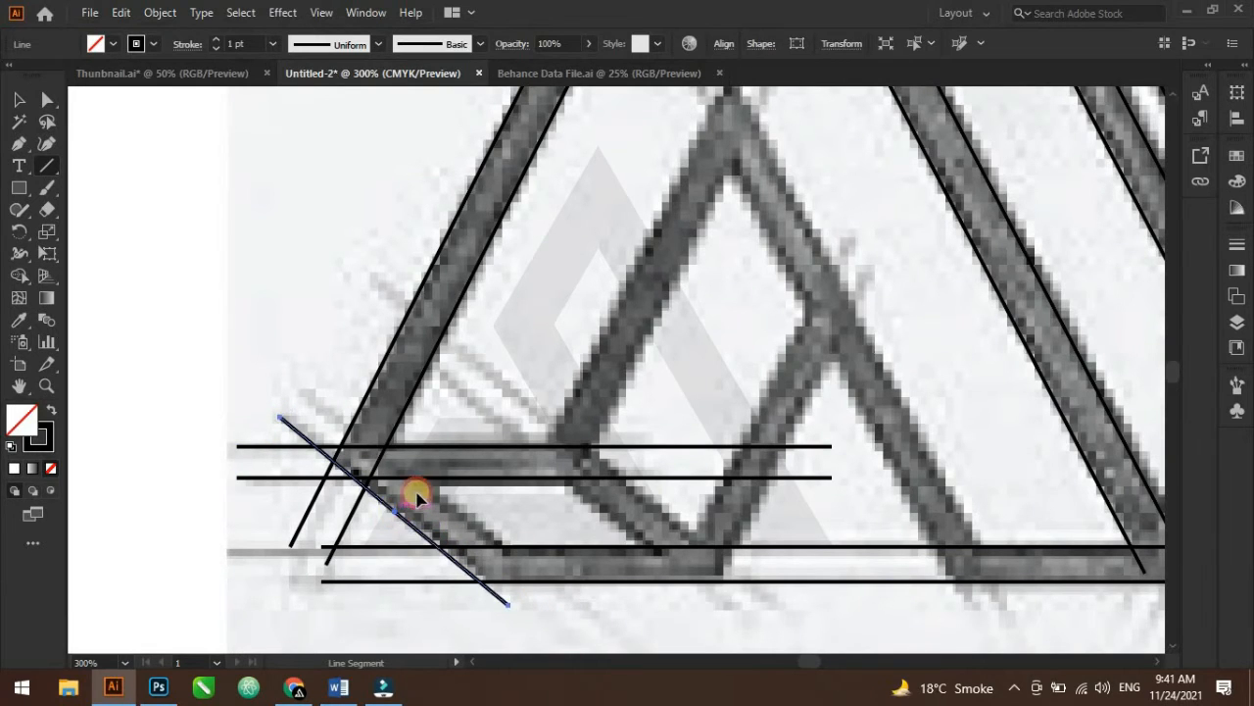
pyautogui.moveTo(416, 493); pyautogui.dragTo(510, 435)
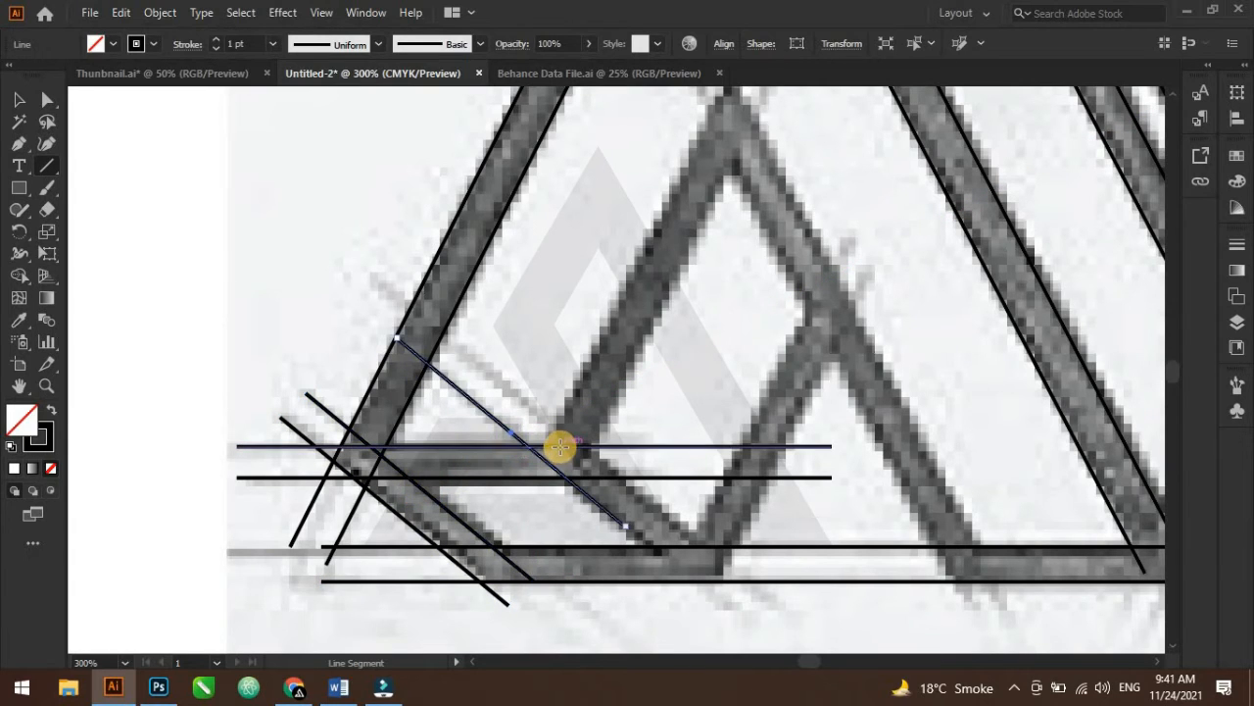
pyautogui.click(47, 147)
pyautogui.press('Delete')
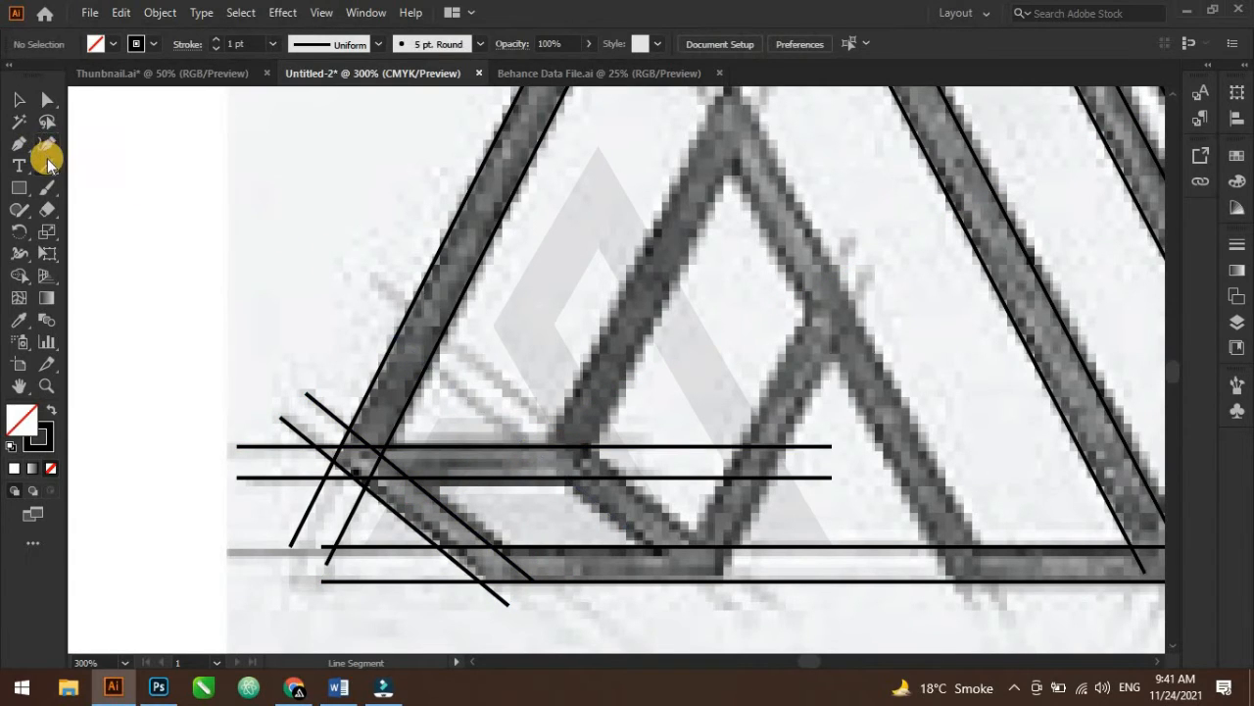
# Draw another parallel descending line through the A's crossbar toward the inner stroke's base, nudging it into place
pyautogui.click(47, 166)
pyautogui.moveTo(443, 372); pyautogui.dragTo(701, 596)
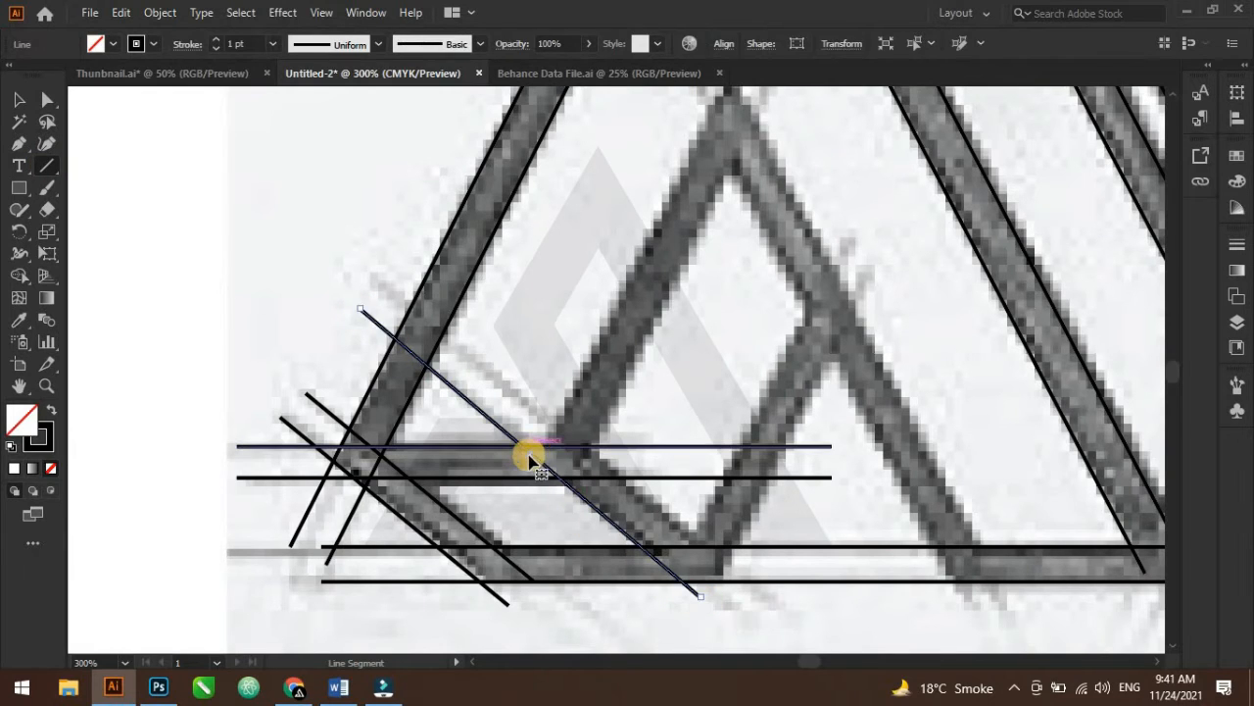
pyautogui.moveTo(529, 451); pyautogui.dragTo(580, 446)
pyautogui.scroll(2, 681, 434)
pyautogui.scroll(-1, 683, 434)
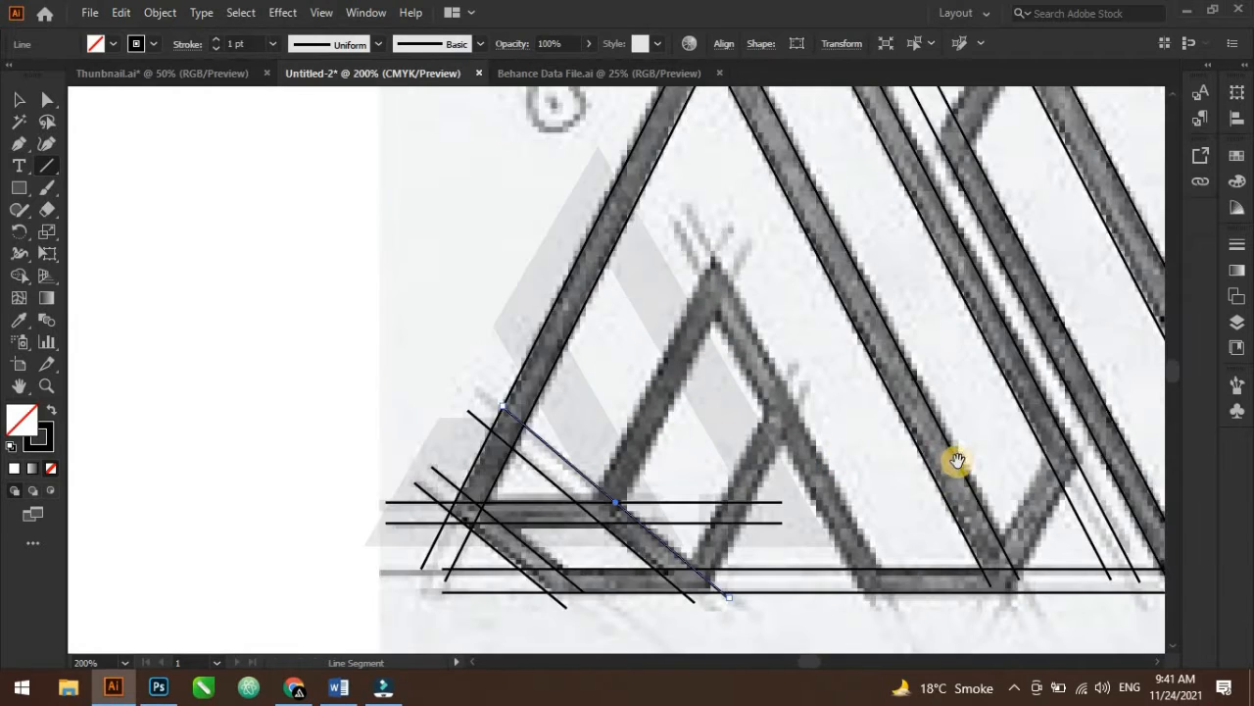
pyautogui.hscroll(1, 921, 459)
pyautogui.click(17, 99)
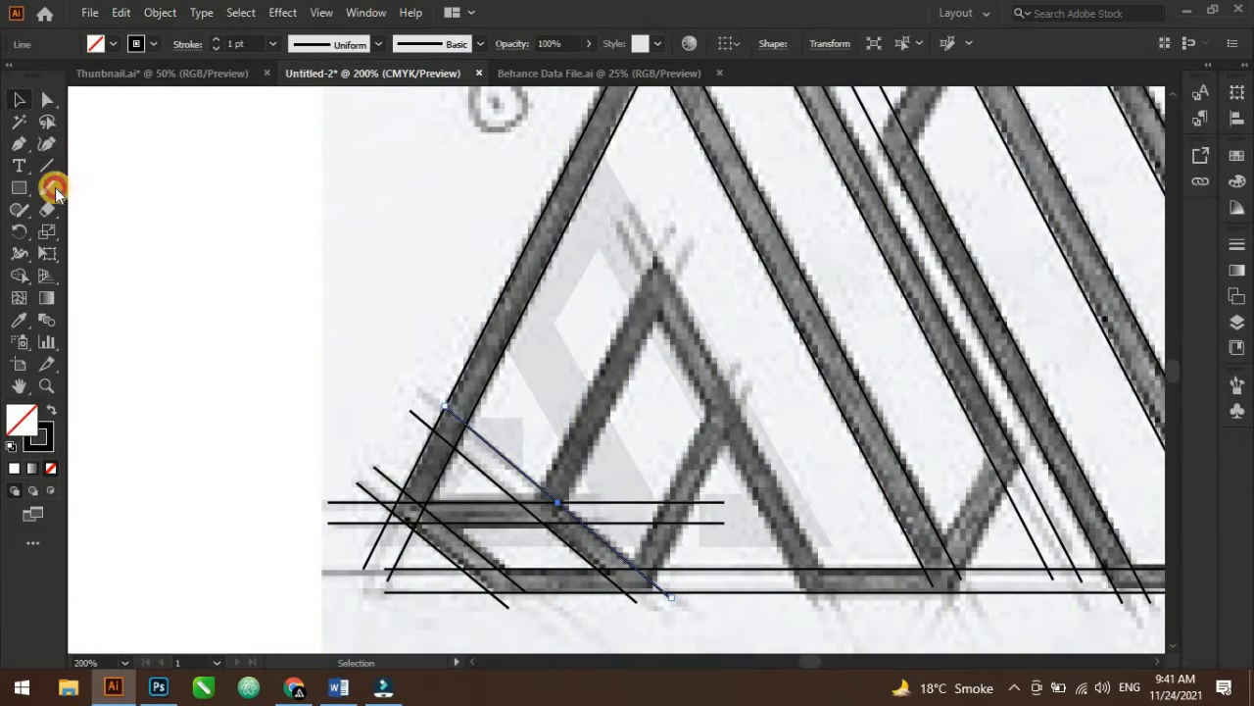
pyautogui.click(624, 321)
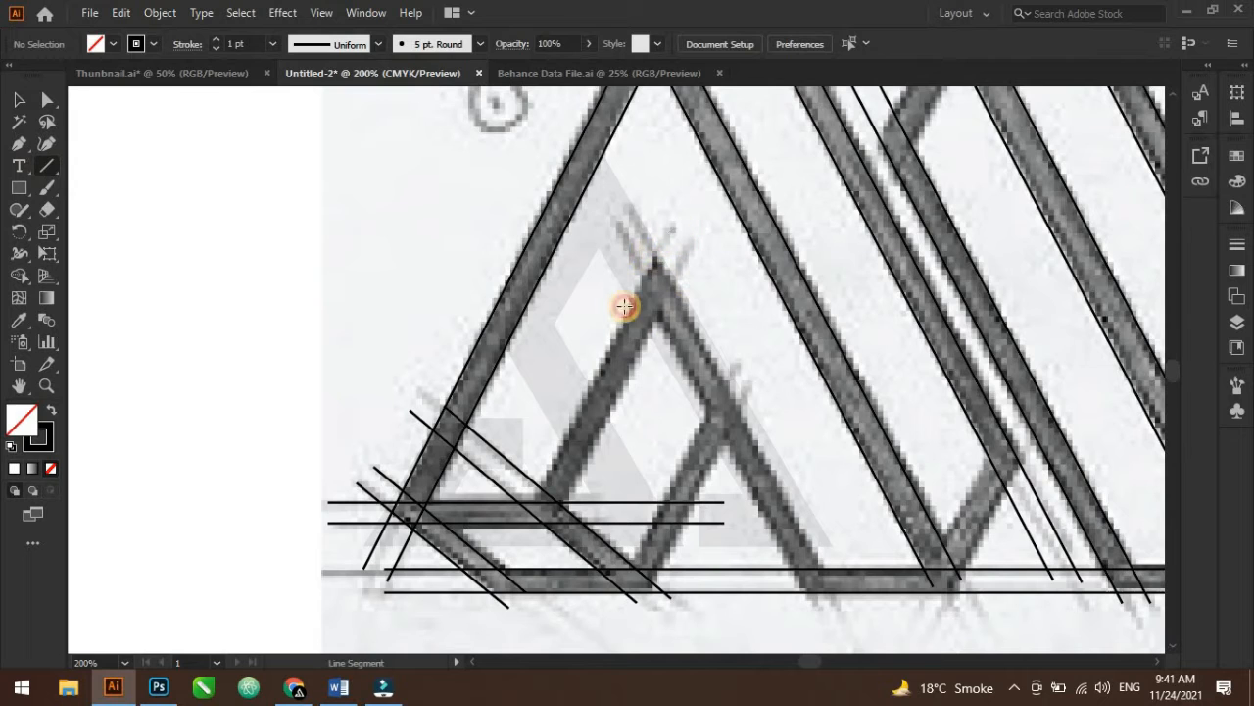
# Draw an ascending line about 147 px long along the left edge of the A's inner stroke
pyautogui.moveTo(624, 306); pyautogui.dragTo(501, 561)
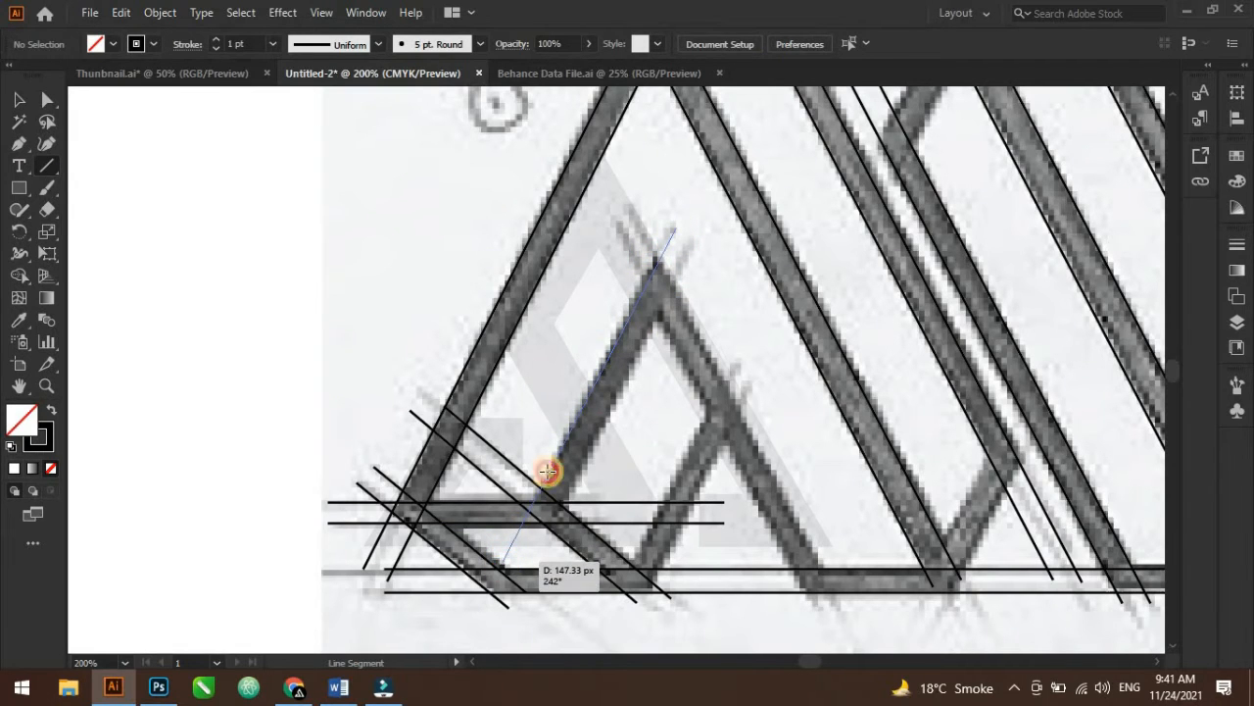
pyautogui.moveTo(547, 471); pyautogui.dragTo(548, 470)
pyautogui.scroll(2, 582, 408)
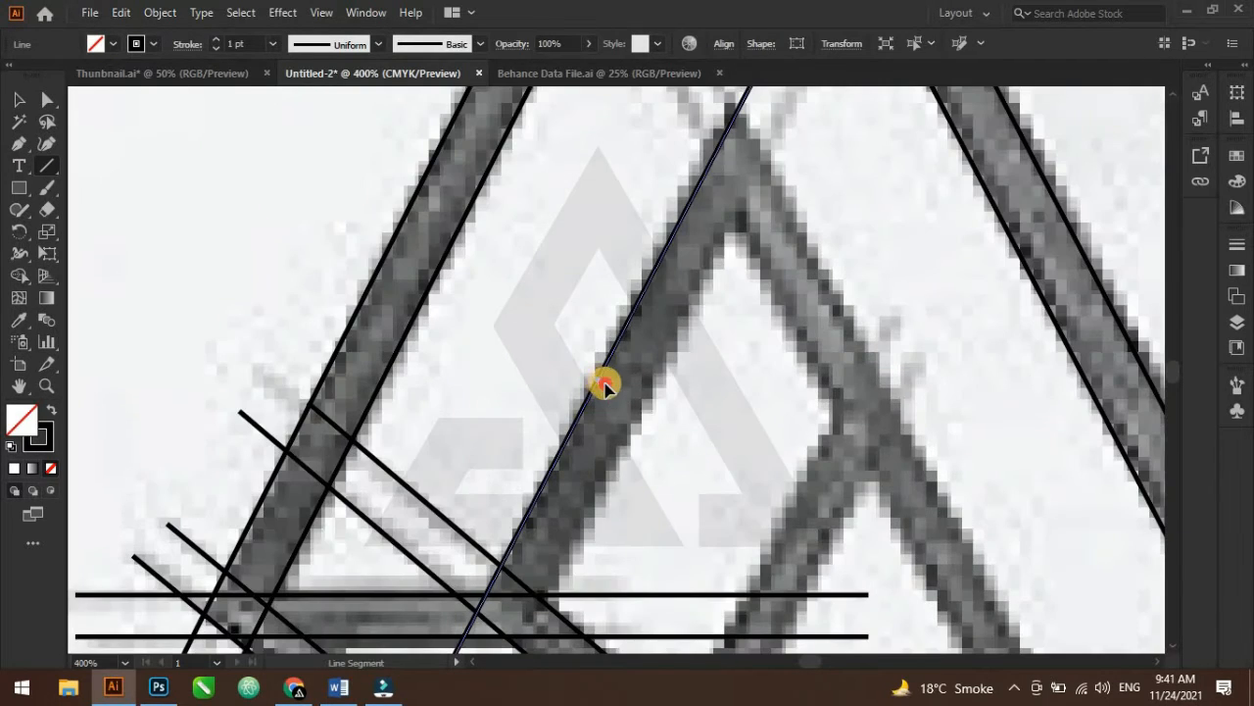
# Copy the ascending line rightward twice onto the edges of the A's inner stroke
pyautogui.moveTo(605, 386); pyautogui.dragTo(641, 417)
pyautogui.scroll(-1, 689, 395)
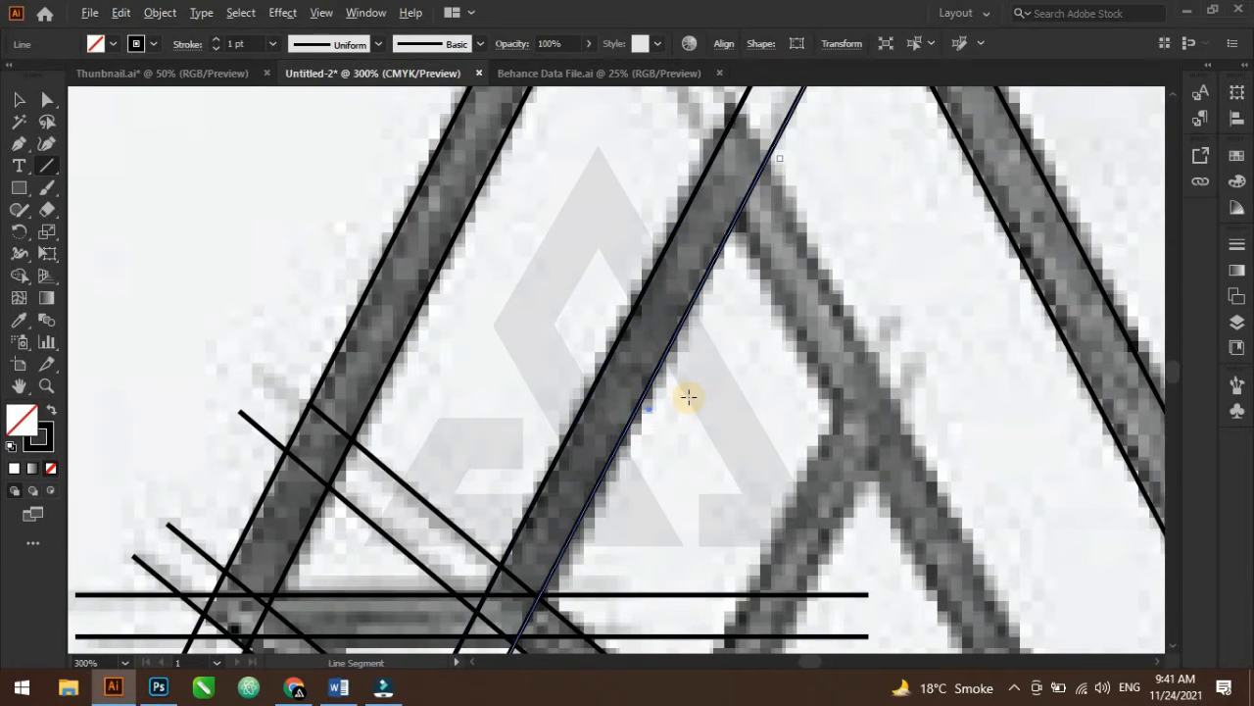
pyautogui.moveTo(859, 503); pyautogui.dragTo(702, 394)
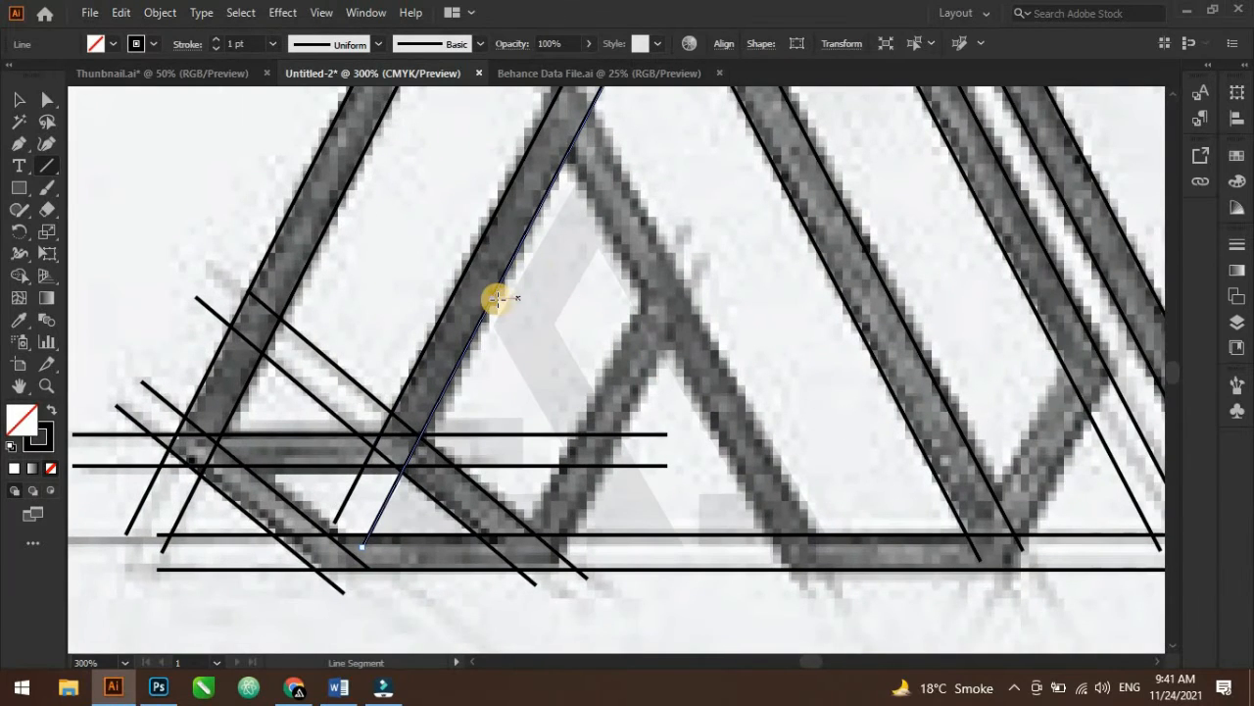
pyautogui.moveTo(564, 373); pyautogui.dragTo(621, 414)
pyautogui.scroll(-1, 636, 378)
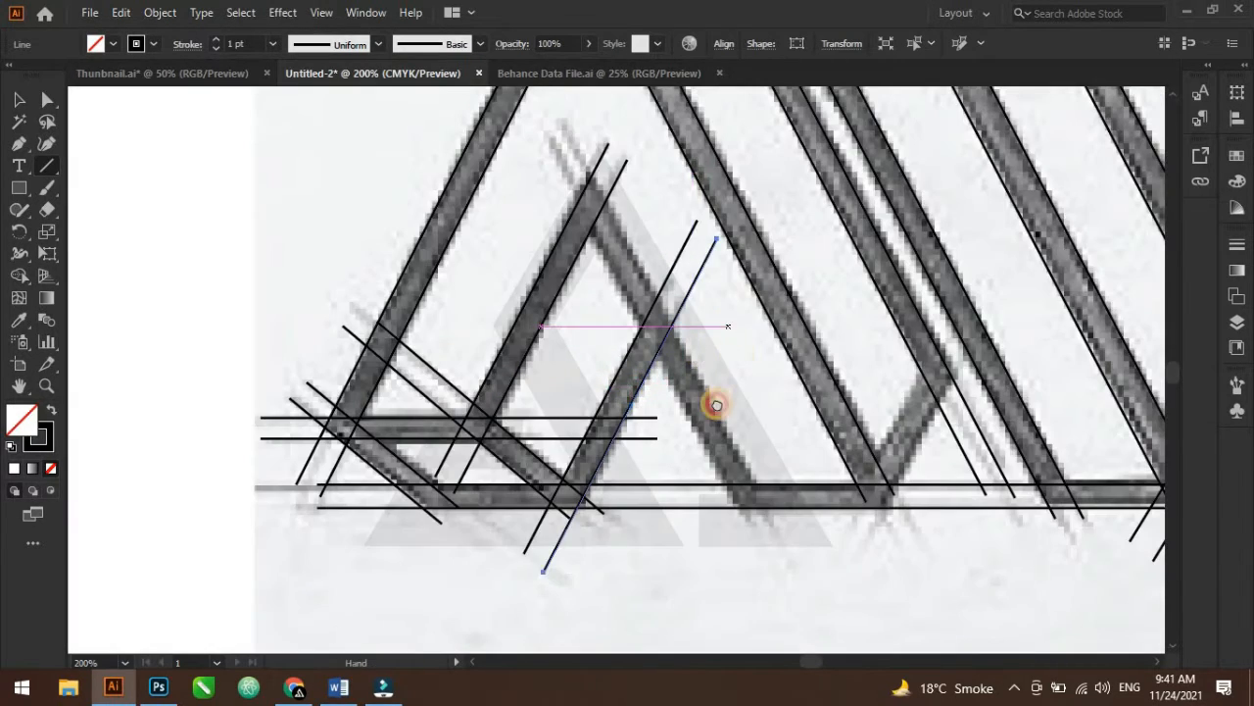
# Draw a descending diagonal along the right edge of the A's inner triangle stroke
pyautogui.click(18, 102)
pyautogui.click(162, 281)
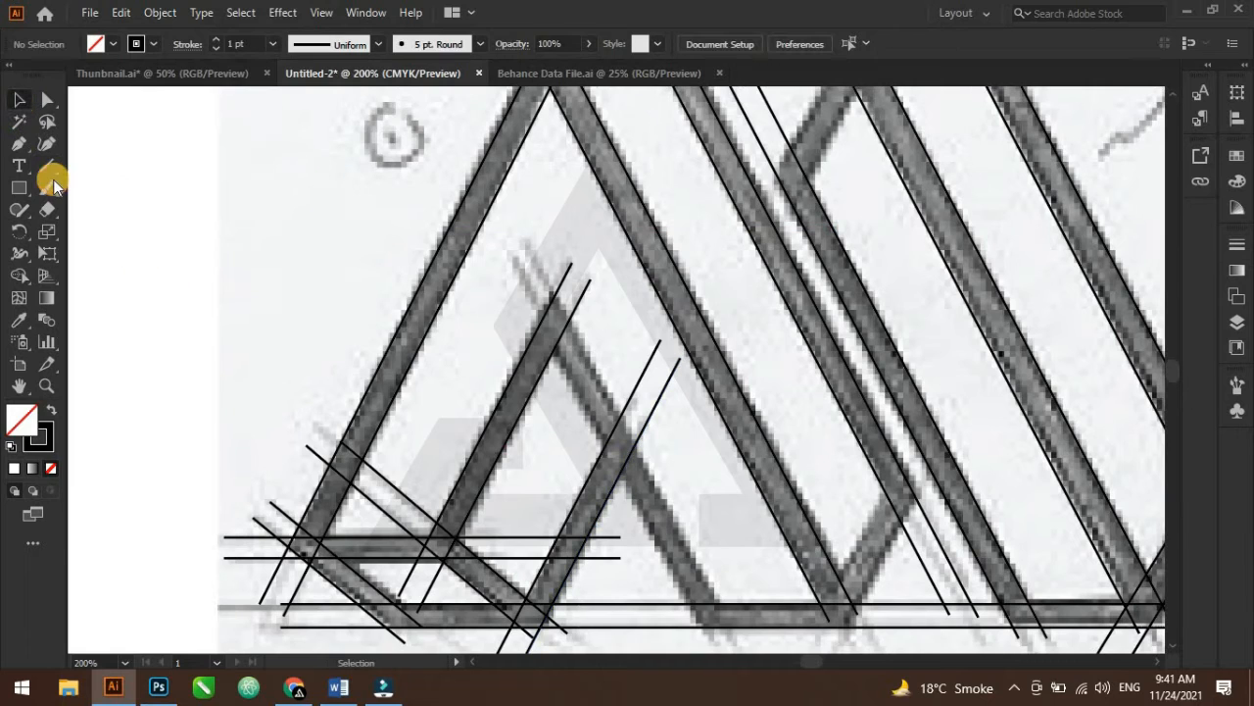
pyautogui.click(47, 171)
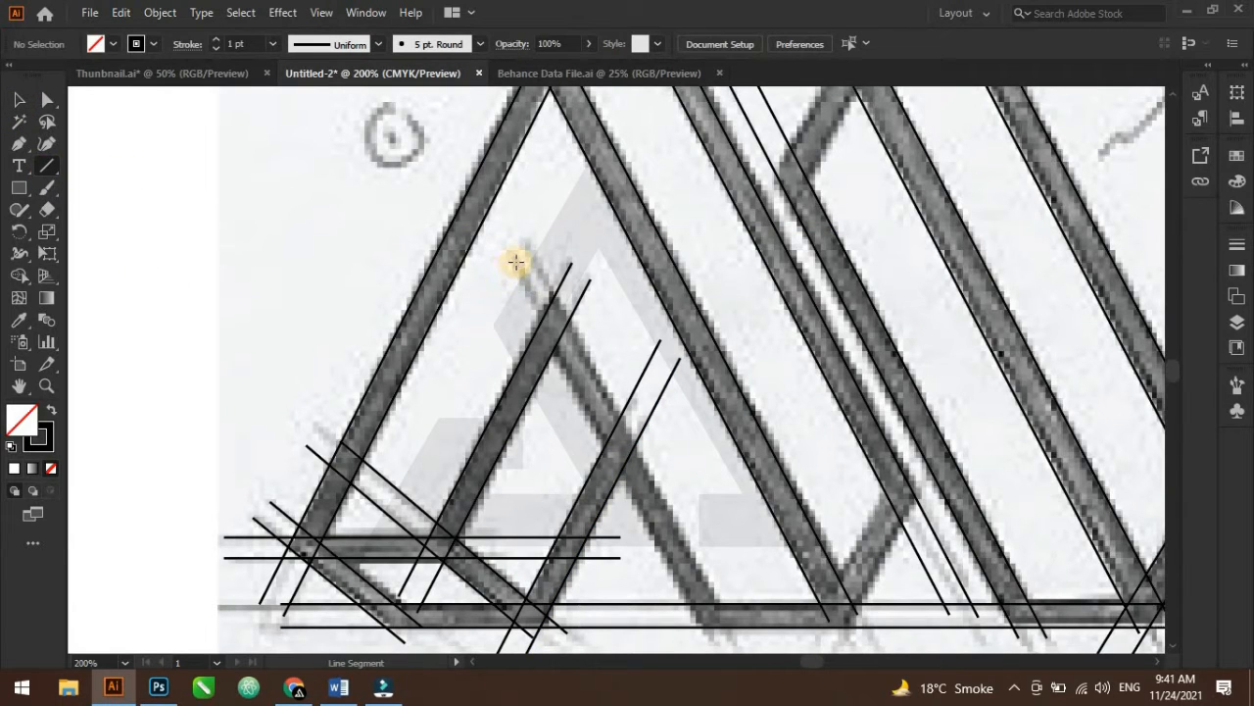
pyautogui.moveTo(583, 428); pyautogui.dragTo(732, 588)
pyautogui.scroll(2, 677, 414)
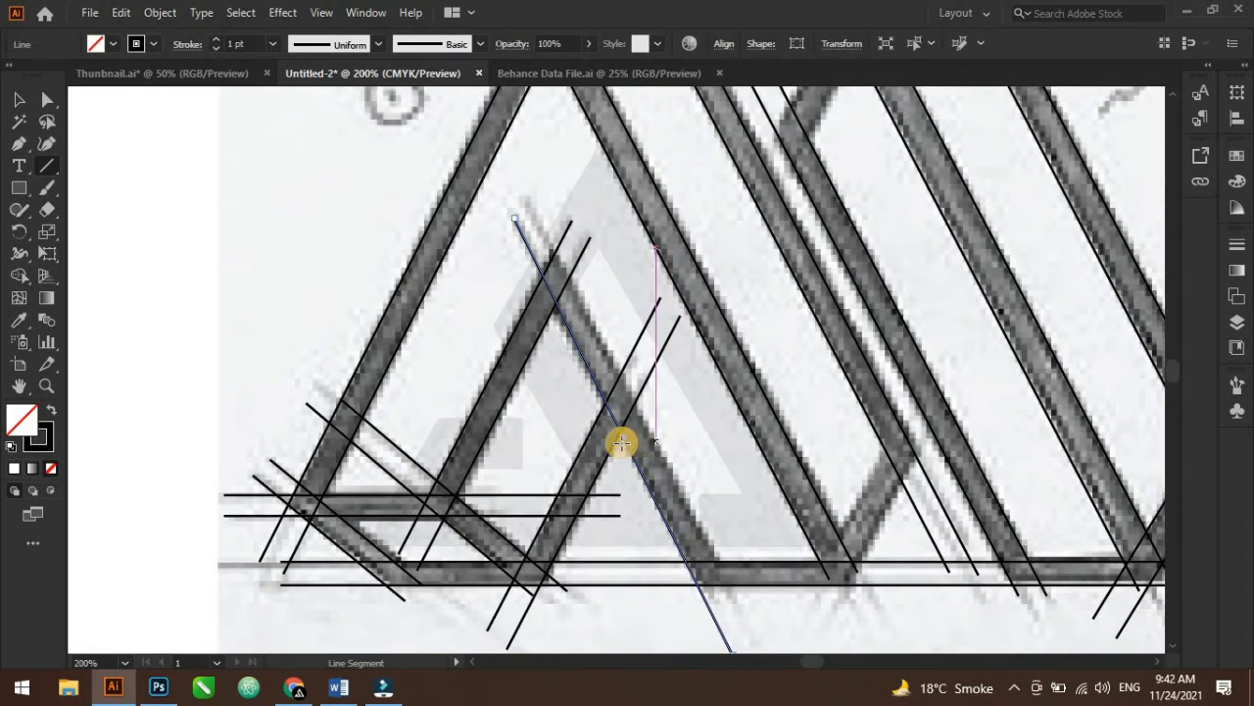
pyautogui.moveTo(627, 446); pyautogui.dragTo(644, 430)
pyautogui.scroll(-2, 692, 430)
pyautogui.press('space')
pyautogui.moveTo(836, 449); pyautogui.dragTo(747, 499)
pyautogui.click(19, 100)
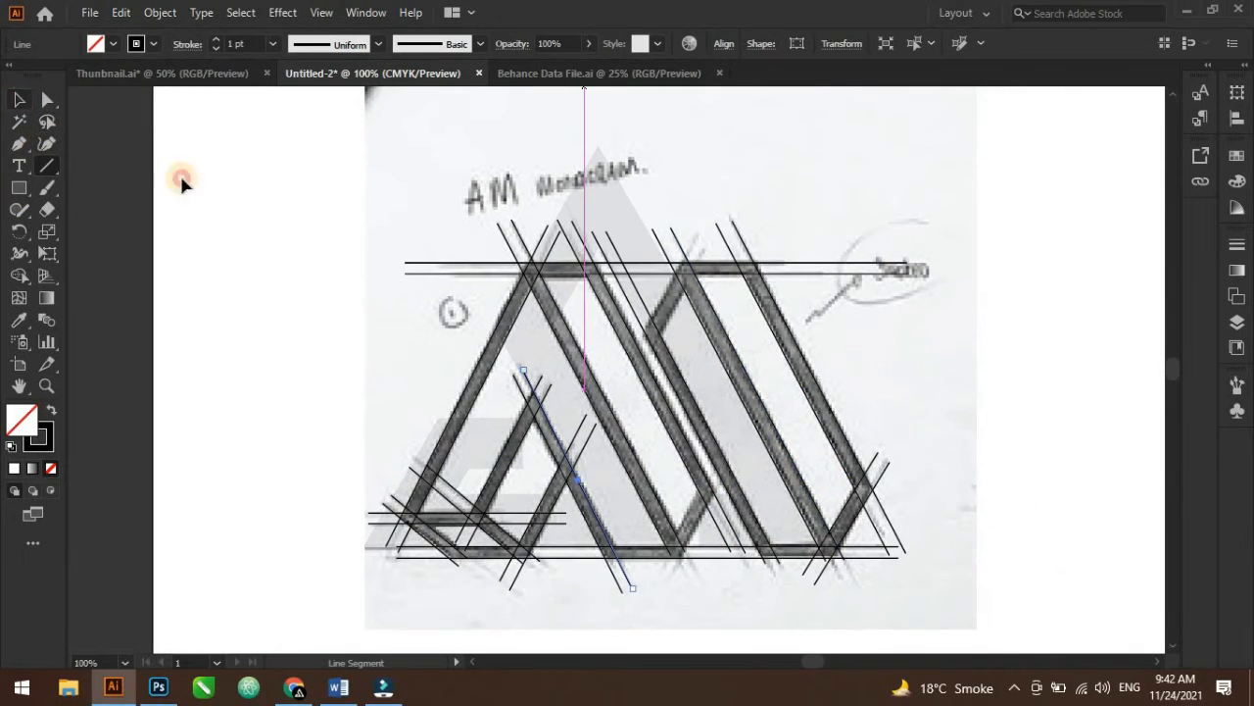
# Select all guide lines and use Shape Builder with a black fill to merge the A's left leg and apex regions
pyautogui.moveTo(320, 197)
pyautogui.mouseDown()
pyautogui.moveTo(977, 610)
pyautogui.moveTo(963, 596)
pyautogui.mouseUp()
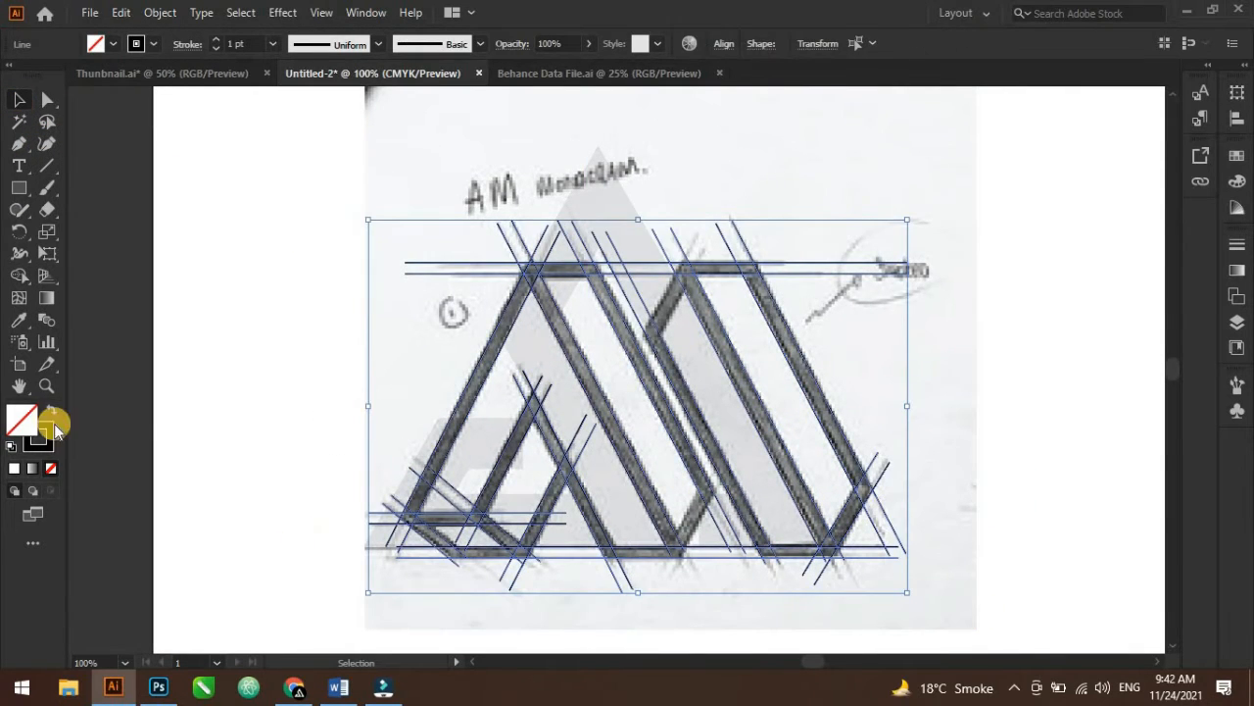
pyautogui.click(19, 275)
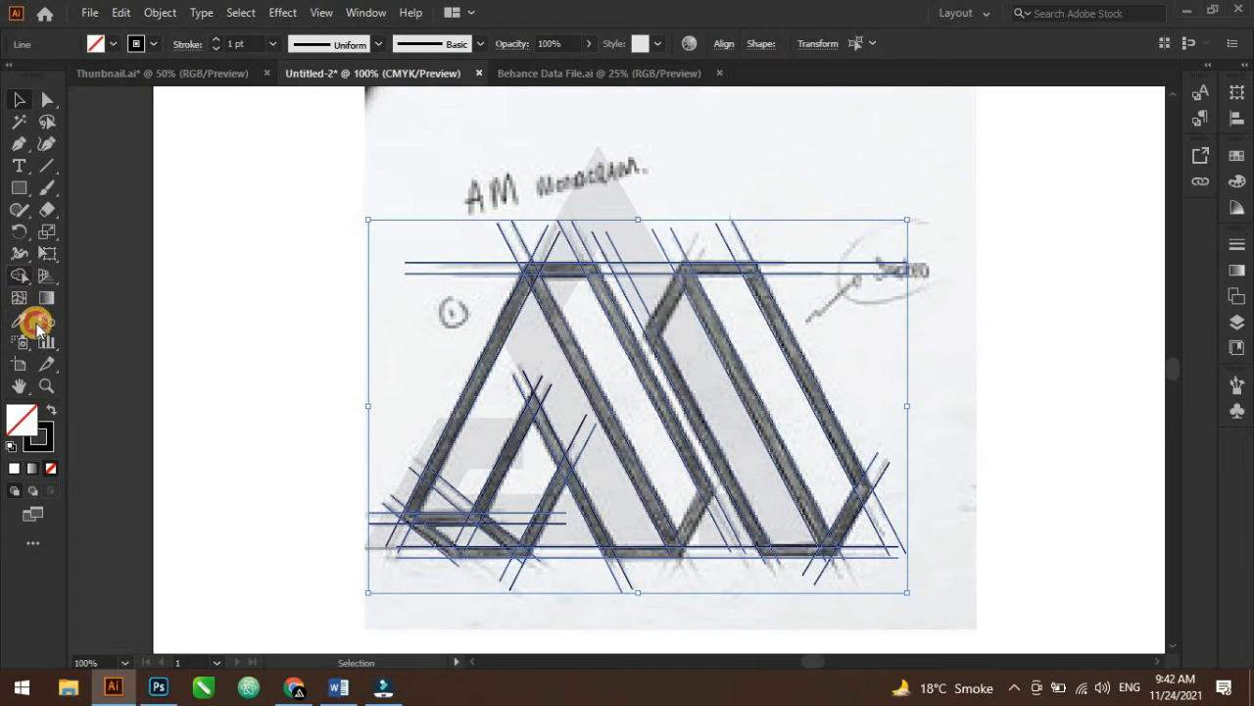
pyautogui.click(50, 414)
pyautogui.scroll(2, 529, 351)
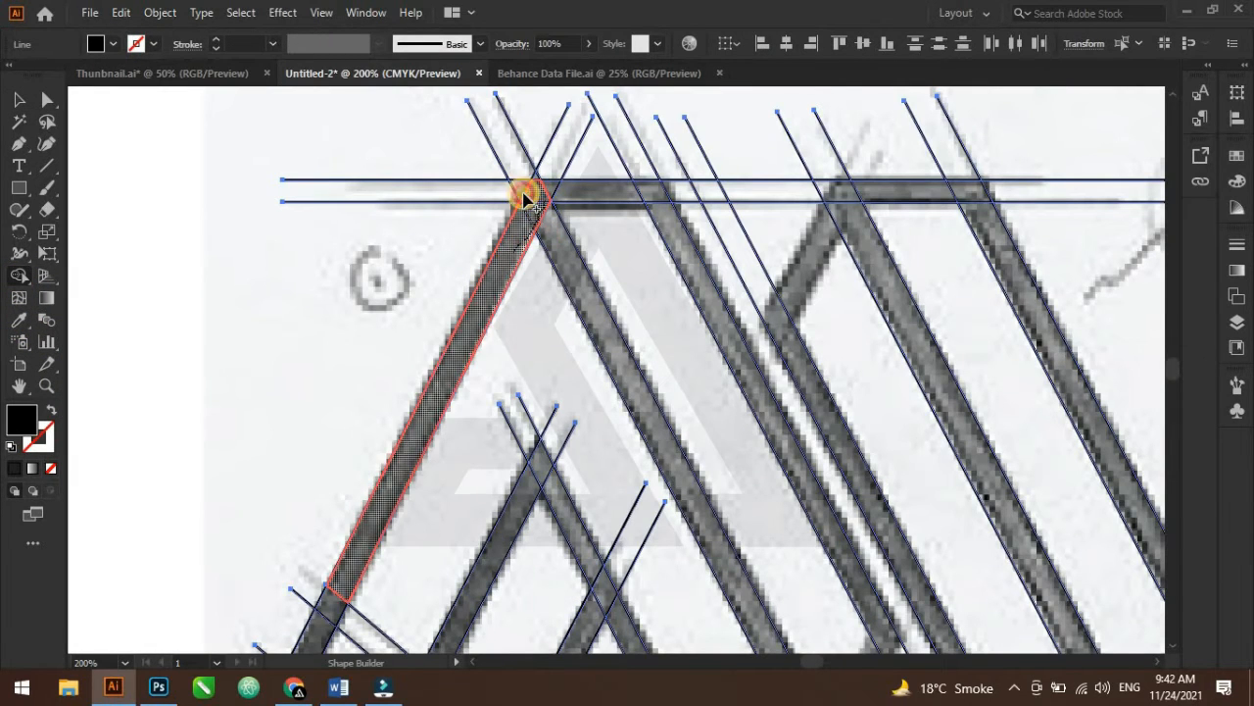
pyautogui.click(526, 192)
pyautogui.moveTo(532, 197)
pyautogui.mouseDown()
pyautogui.moveTo(652, 198)
pyautogui.moveTo(678, 243)
pyautogui.mouseUp()
pyautogui.moveTo(536, 212); pyautogui.dragTo(588, 308)
# Merge the A's lower-left corner and base regions into the filled letter shape
pyautogui.press('space')
pyautogui.moveTo(685, 329); pyautogui.dragTo(624, 87)
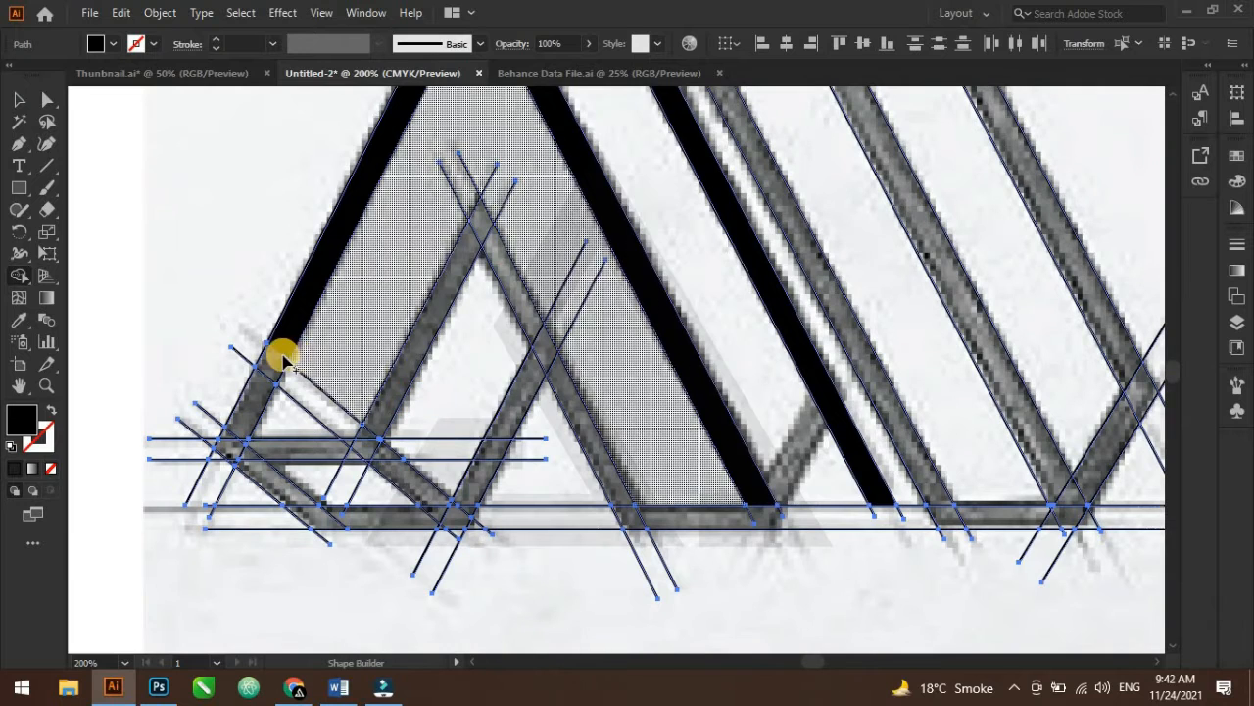
pyautogui.moveTo(281, 351)
pyautogui.mouseDown()
pyautogui.moveTo(229, 447)
pyautogui.moveTo(315, 519)
pyautogui.moveTo(360, 522)
pyautogui.moveTo(217, 462)
pyautogui.moveTo(277, 447)
pyautogui.moveTo(256, 468)
pyautogui.mouseUp()
pyautogui.scroll(3, 255, 425)
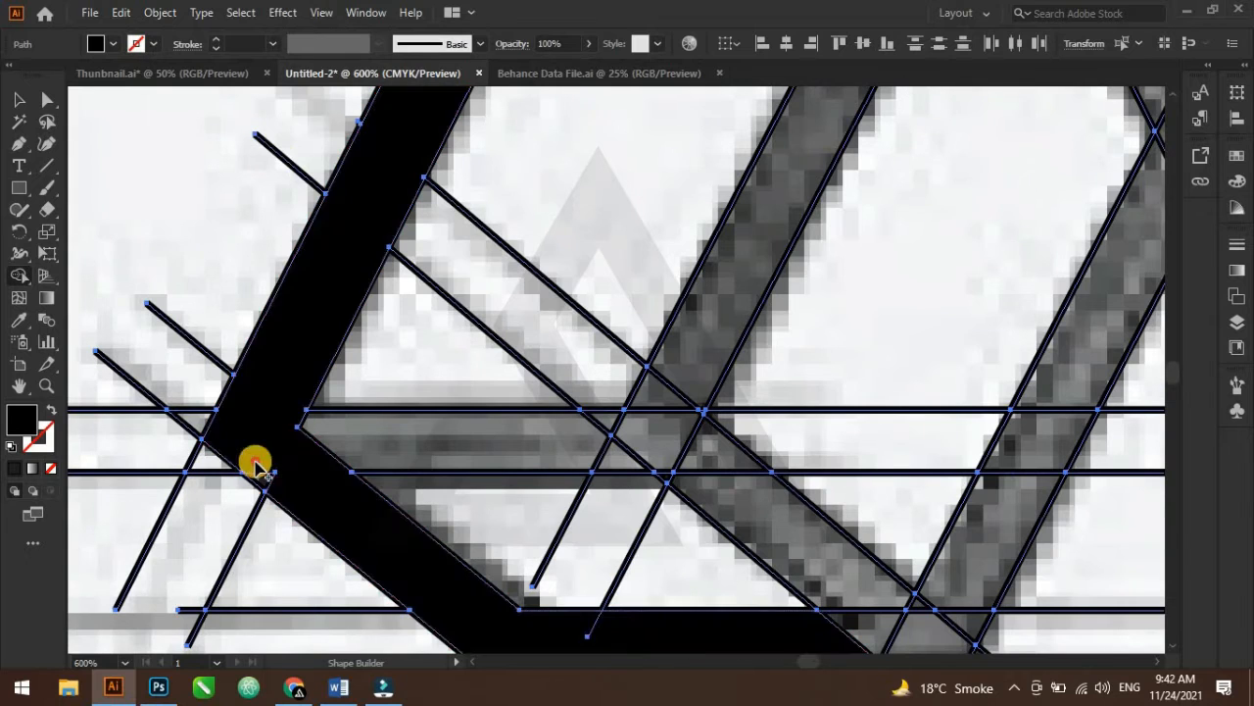
pyautogui.scroll(-1, 294, 488)
pyautogui.moveTo(457, 514); pyautogui.dragTo(302, 481)
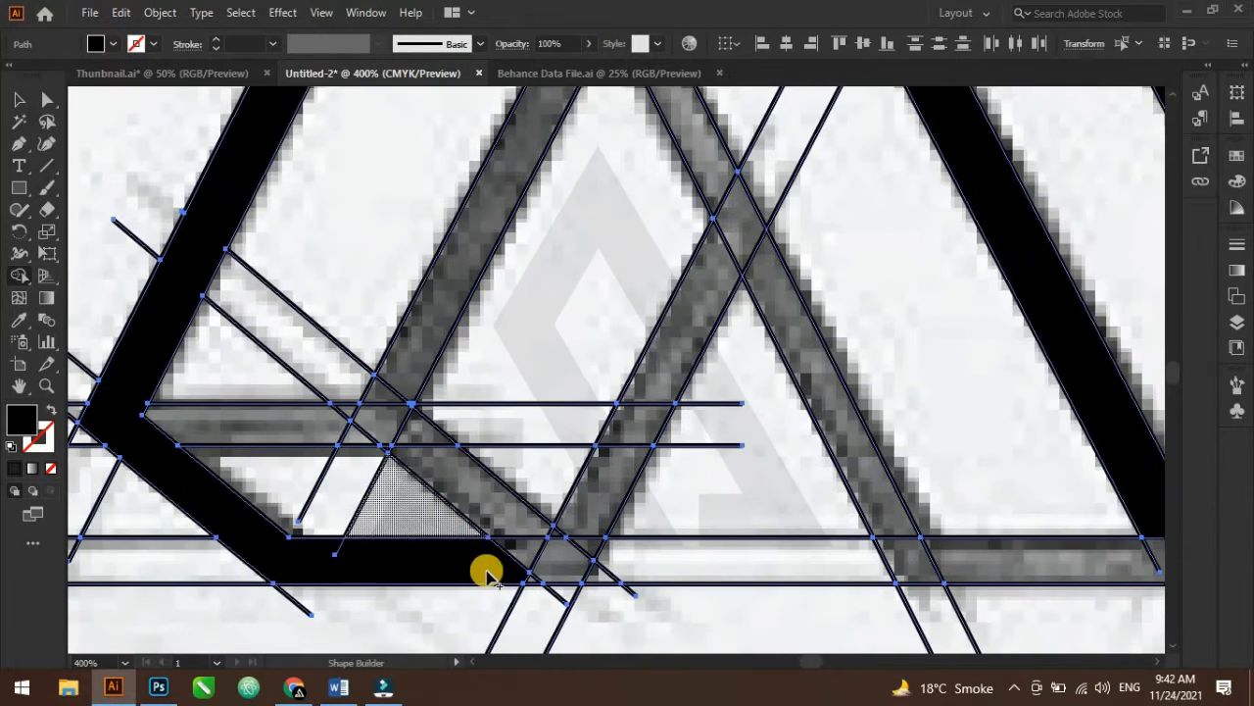
# Merge the segments of the A's inner triangle stroke into the filled shape
pyautogui.moveTo(484, 557)
pyautogui.mouseDown()
pyautogui.moveTo(543, 571)
pyautogui.moveTo(383, 398)
pyautogui.moveTo(420, 336)
pyautogui.moveTo(401, 447)
pyautogui.mouseUp()
pyautogui.scroll(1, 401, 447)
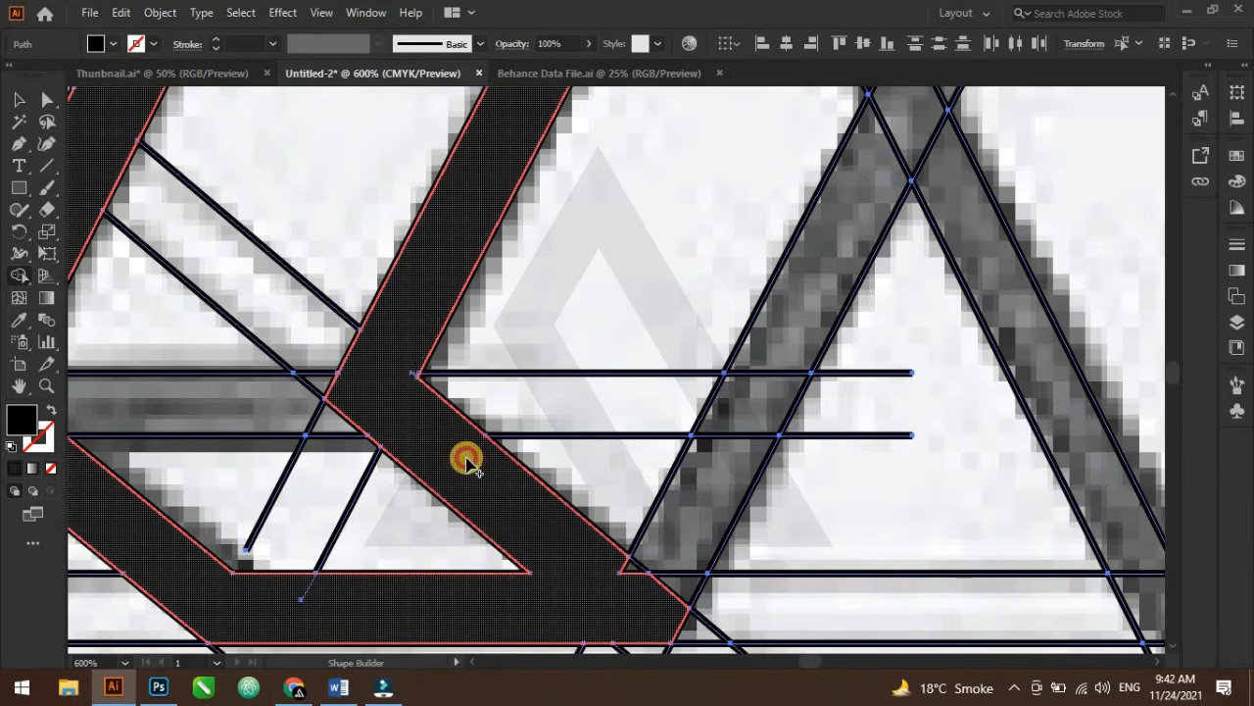
pyautogui.moveTo(467, 458); pyautogui.dragTo(670, 622)
pyautogui.moveTo(624, 564)
pyautogui.mouseDown()
pyautogui.moveTo(683, 582)
pyautogui.moveTo(717, 509)
pyautogui.mouseUp()
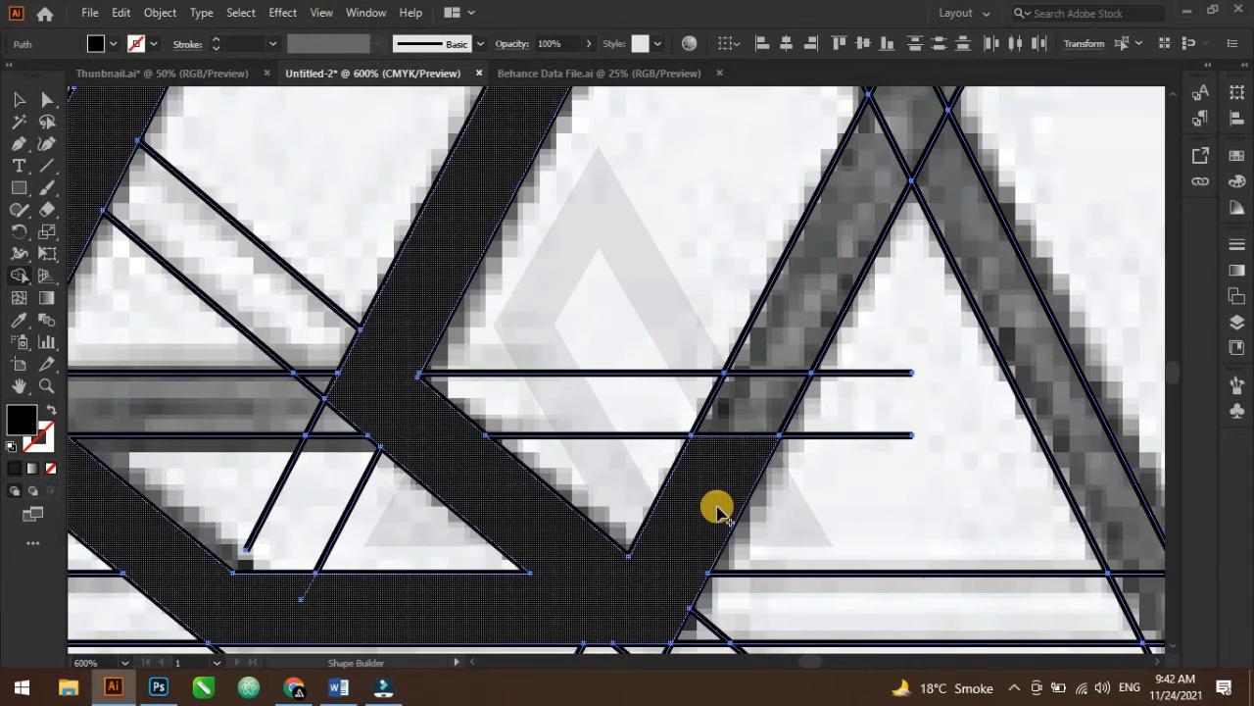
pyautogui.scroll(-2, 718, 507)
pyautogui.moveTo(720, 452); pyautogui.dragTo(686, 566)
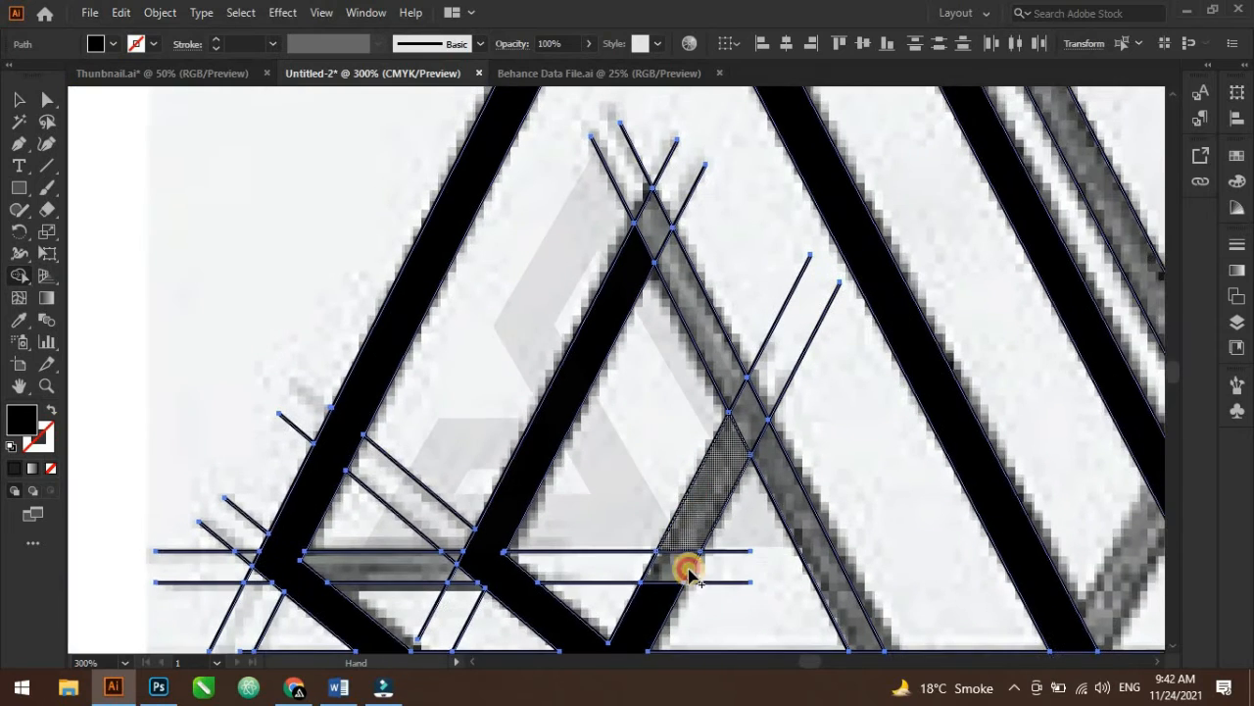
pyautogui.moveTo(655, 610)
pyautogui.mouseDown()
pyautogui.moveTo(737, 444)
pyautogui.moveTo(719, 361)
pyautogui.mouseUp()
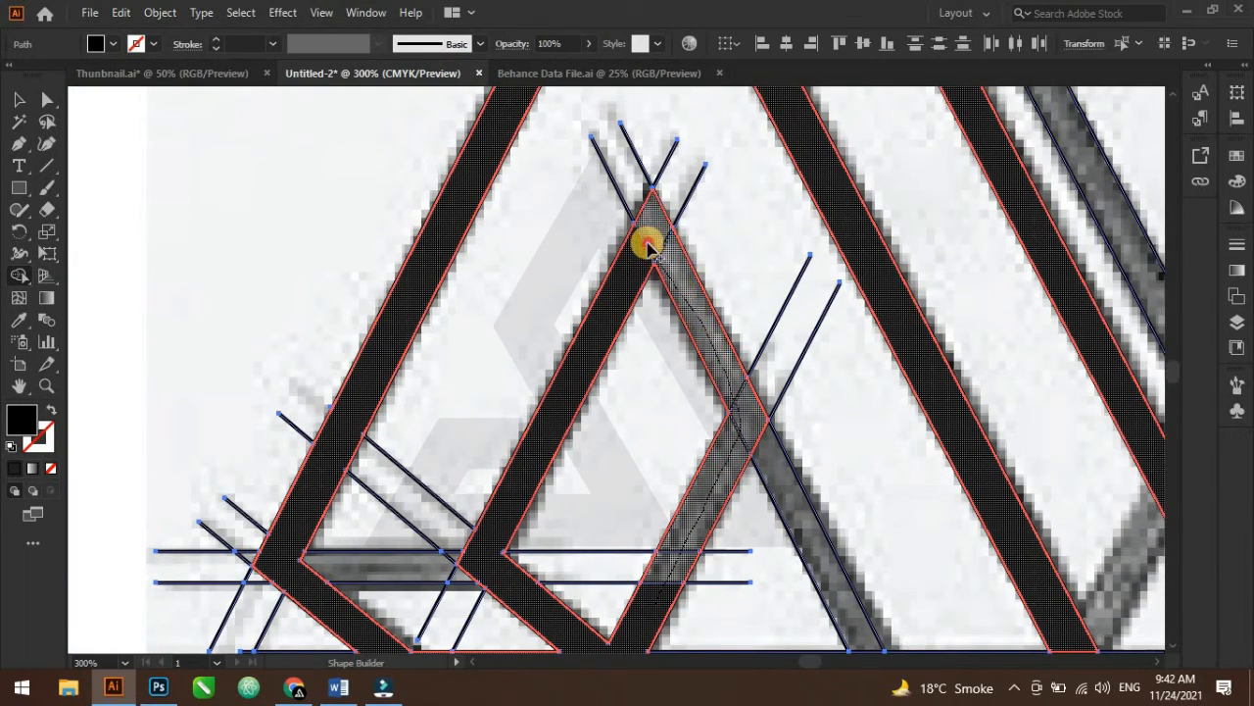
pyautogui.moveTo(633, 260); pyautogui.dragTo(632, 259)
# Merge the regions of the M's first and middle strokes into filled shapes
pyautogui.moveTo(812, 500); pyautogui.dragTo(608, 263)
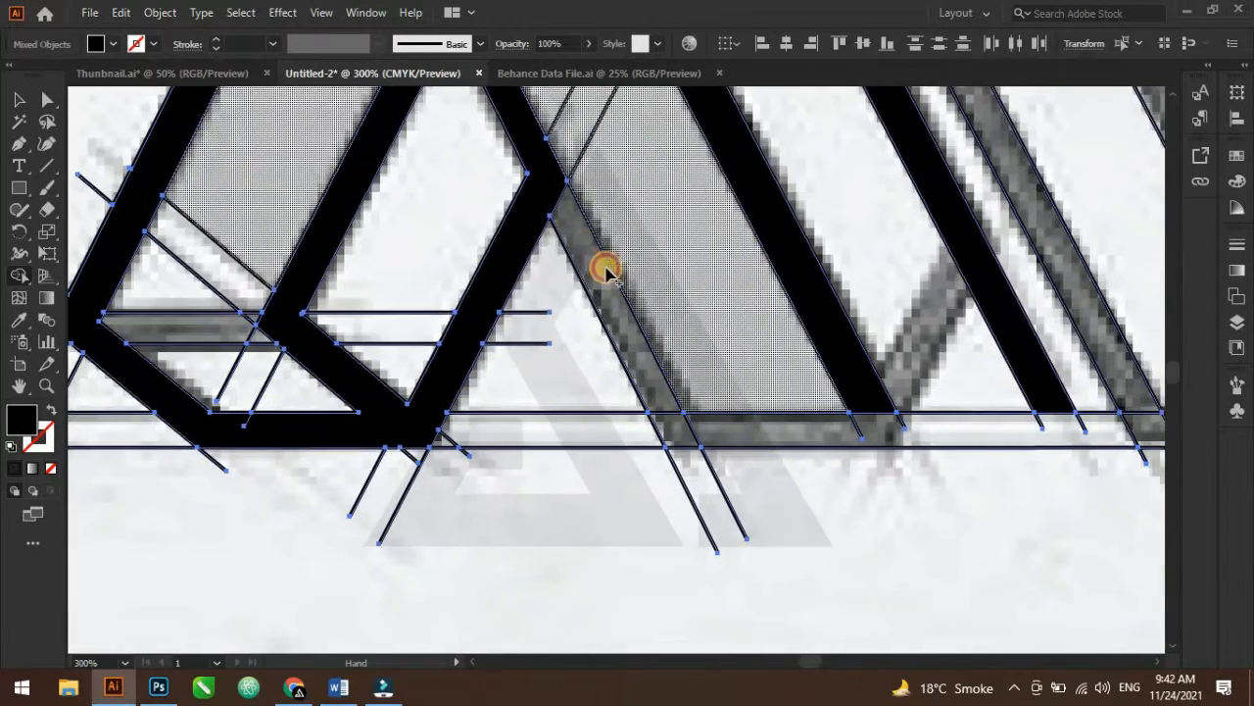
pyautogui.moveTo(549, 182); pyautogui.dragTo(605, 310)
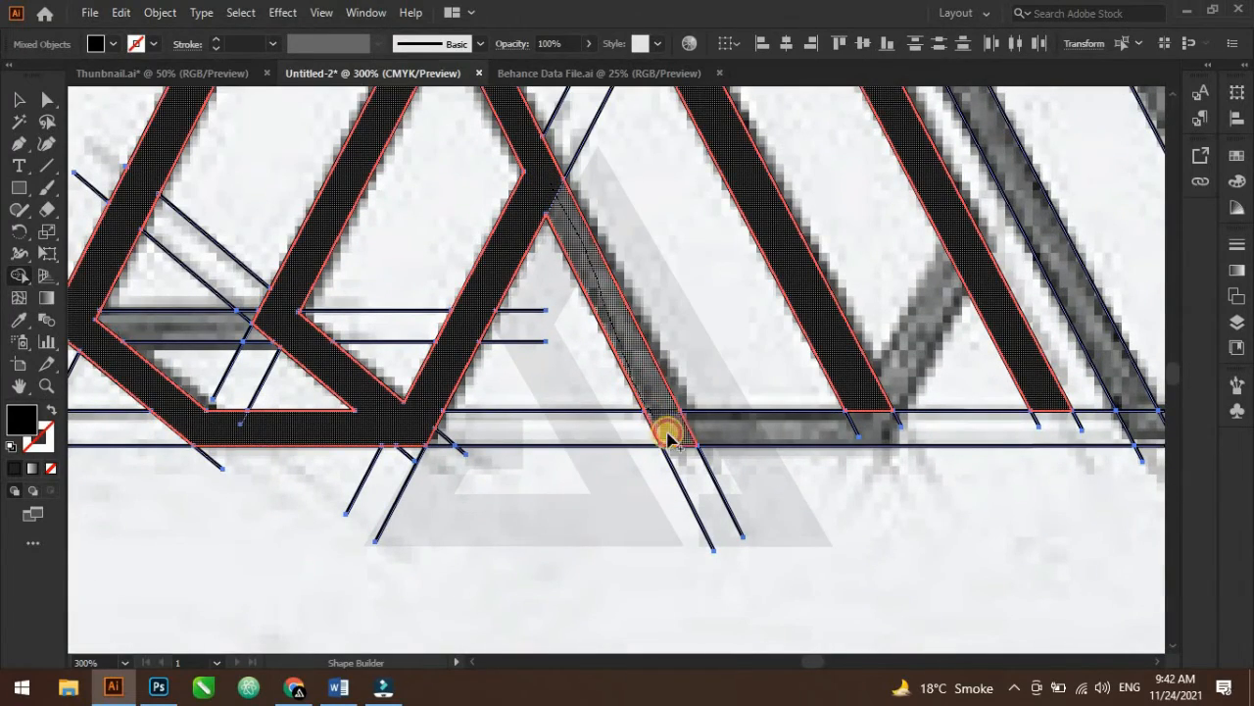
pyautogui.moveTo(668, 438); pyautogui.dragTo(881, 441)
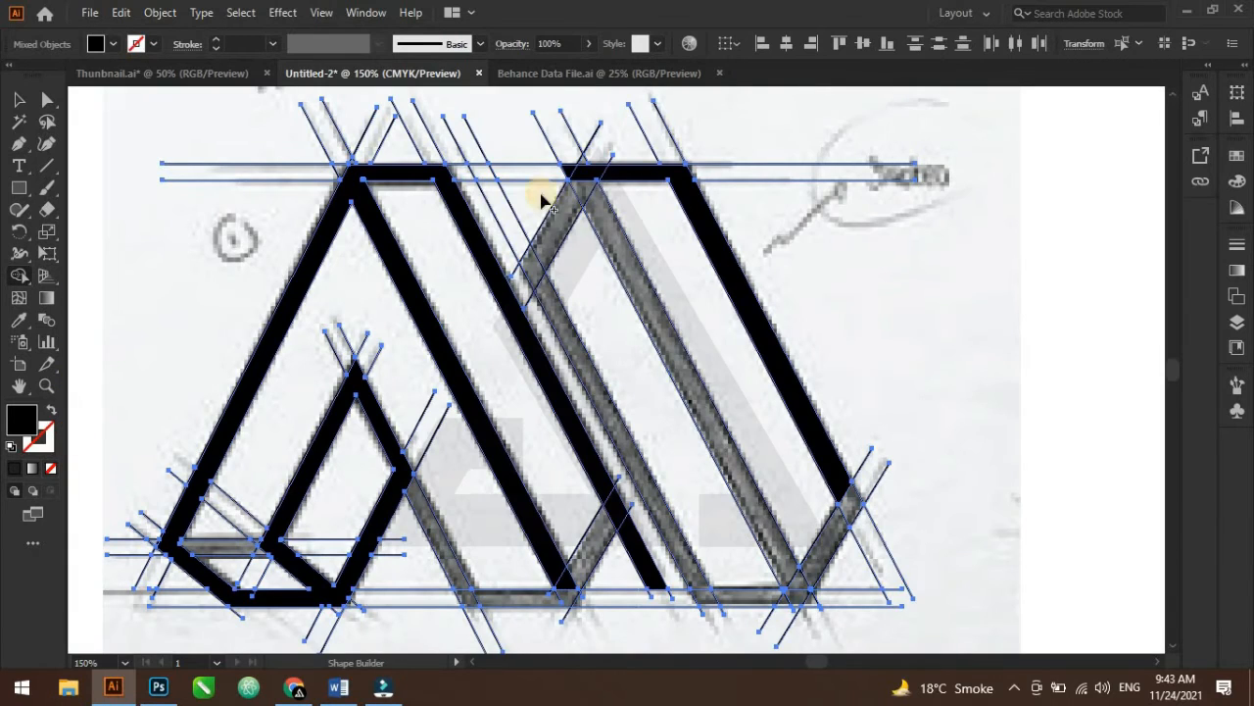
pyautogui.click(596, 177)
pyautogui.moveTo(571, 207)
pyautogui.mouseDown()
pyautogui.moveTo(575, 176)
pyautogui.moveTo(565, 167)
pyautogui.moveTo(595, 184)
pyautogui.moveTo(533, 275)
pyautogui.moveTo(571, 340)
pyautogui.mouseUp()
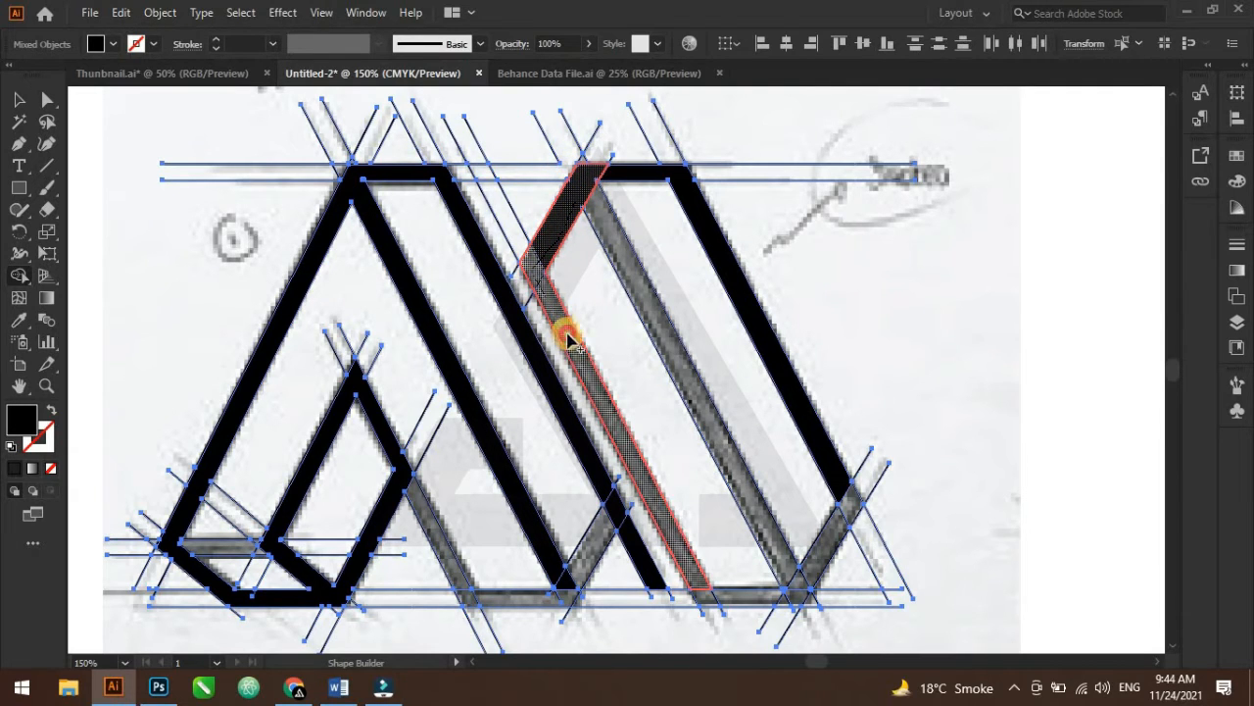
pyautogui.moveTo(621, 386); pyautogui.dragTo(622, 385)
pyautogui.moveTo(592, 195); pyautogui.dragTo(610, 240)
pyautogui.moveTo(607, 170); pyautogui.dragTo(616, 171)
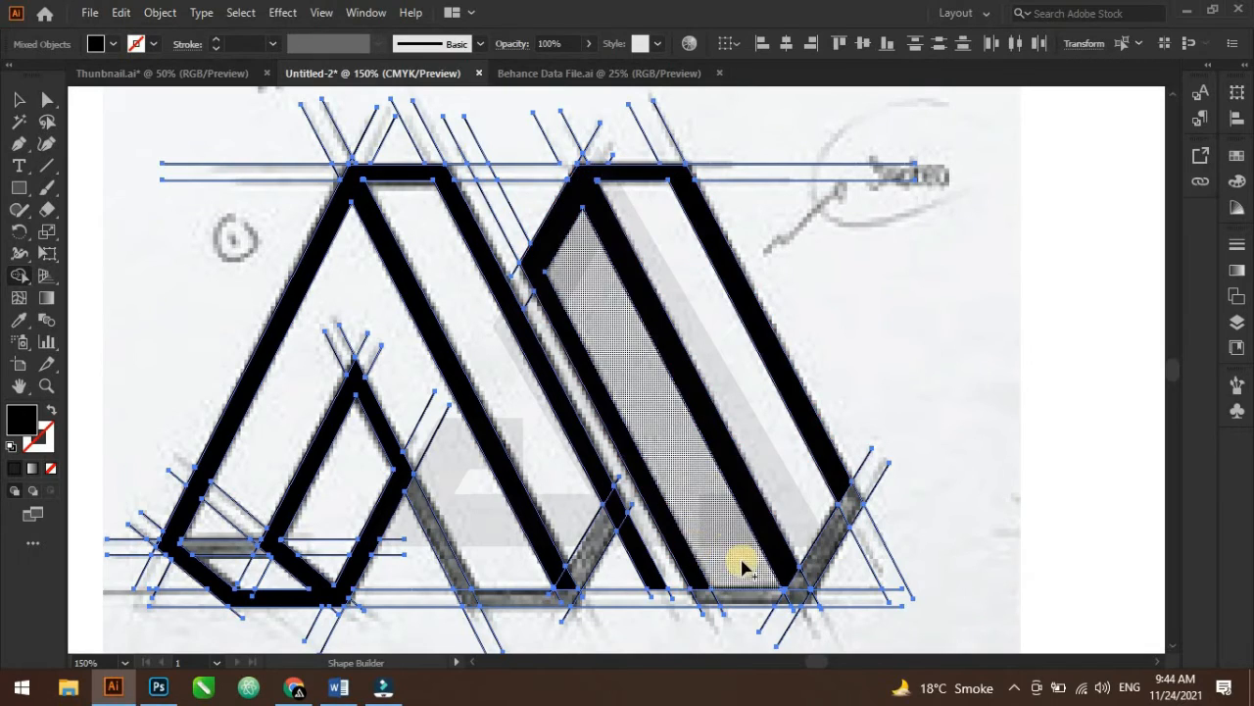
pyautogui.press('space')
pyautogui.moveTo(720, 519); pyautogui.dragTo(493, 98)
pyautogui.scroll(1, 512, 206)
pyautogui.scroll(2, 511, 208)
pyautogui.press('space')
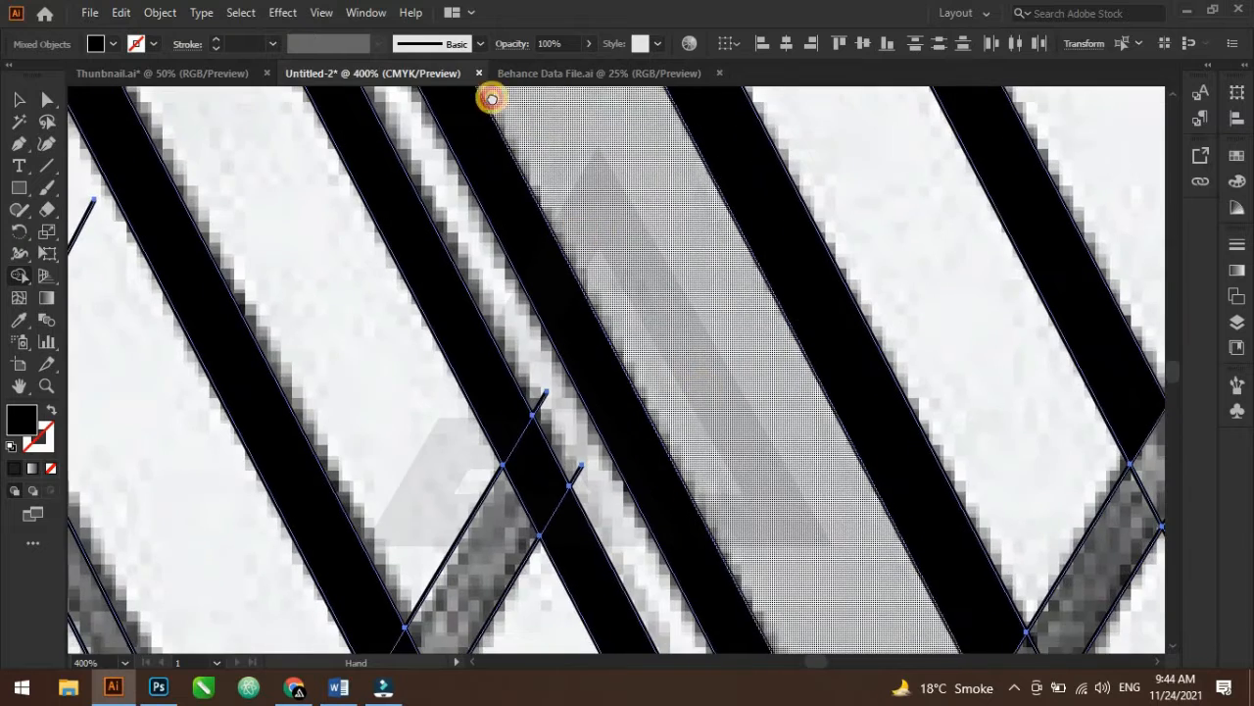
# Merge the slanted region beside the A's inner triangle into the filled letter shape with Shape Builder
pyautogui.moveTo(702, 567); pyautogui.dragTo(495, 268)
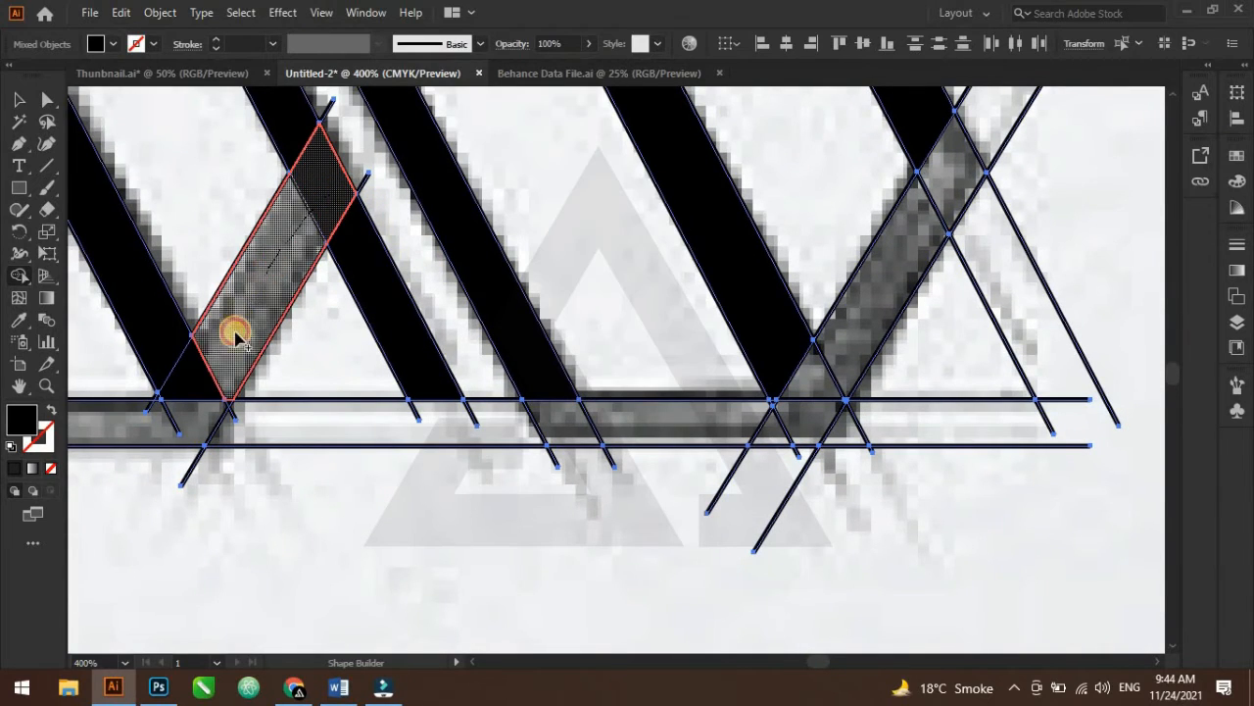
pyautogui.moveTo(206, 377); pyautogui.dragTo(160, 336)
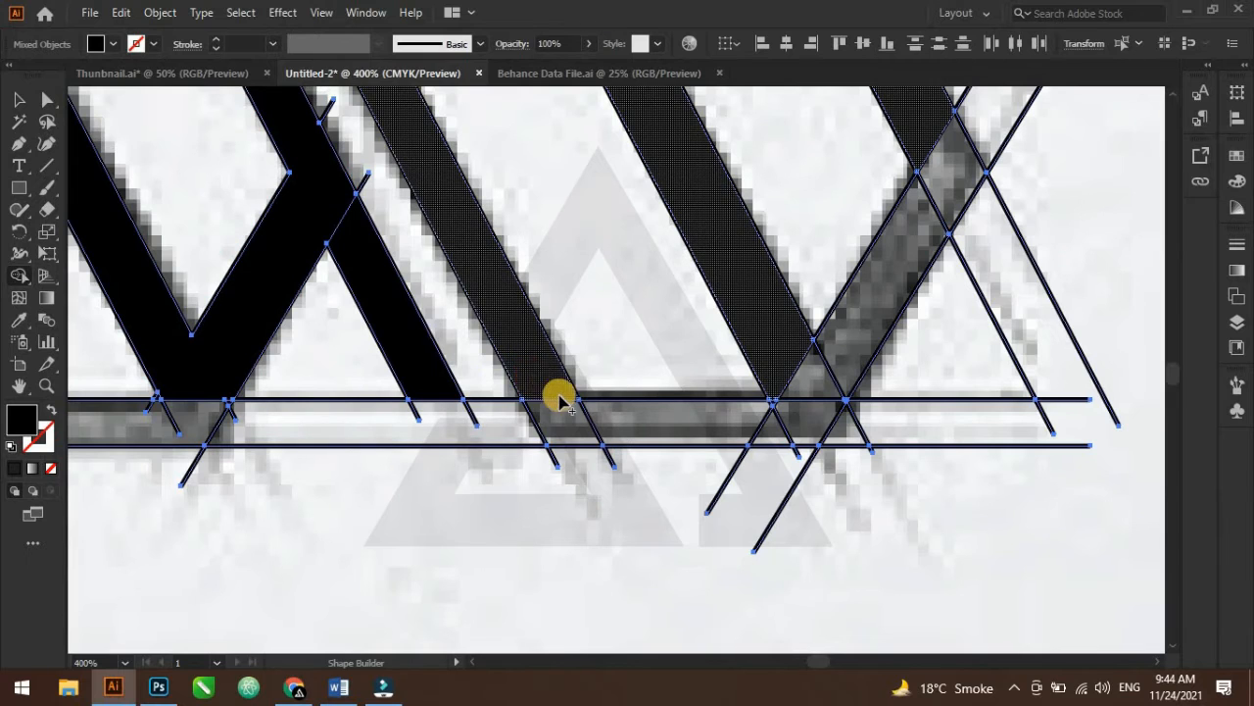
# Merge the M's base and rising diagonal stroke regions into one filled shape
pyautogui.moveTo(541, 377)
pyautogui.mouseDown()
pyautogui.moveTo(559, 423)
pyautogui.moveTo(784, 428)
pyautogui.mouseUp()
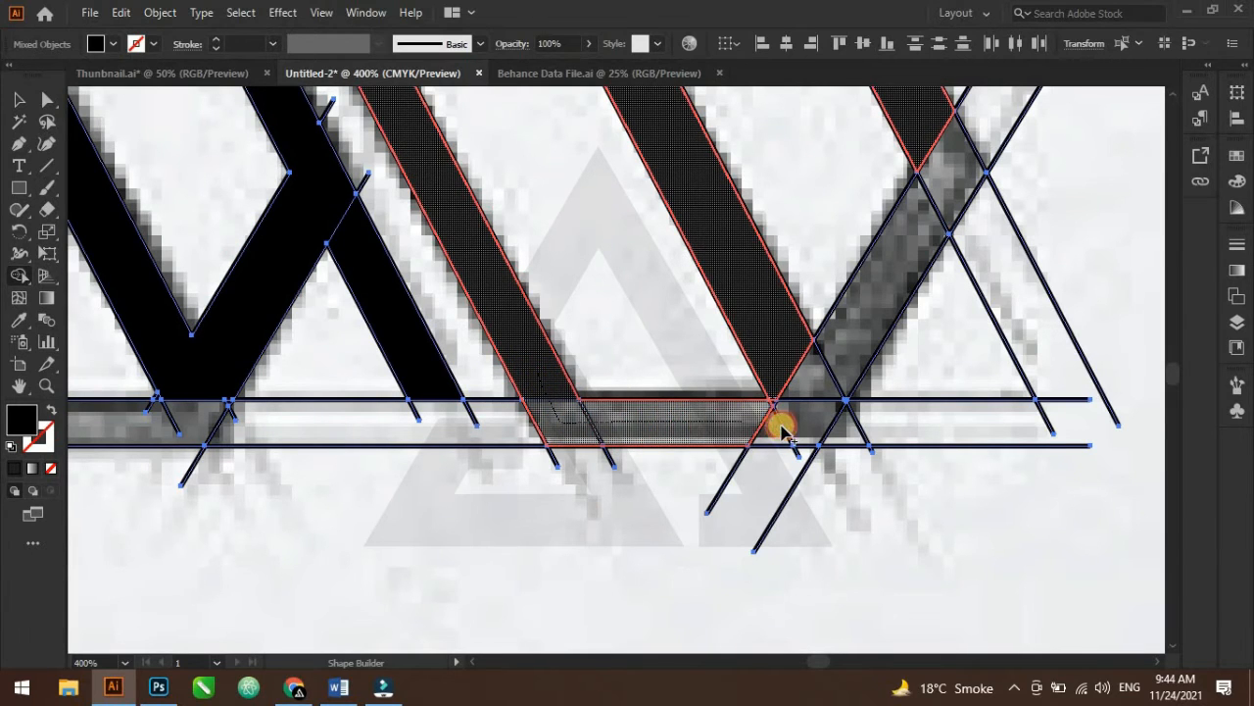
pyautogui.moveTo(798, 365)
pyautogui.mouseDown()
pyautogui.moveTo(828, 388)
pyautogui.moveTo(946, 196)
pyautogui.moveTo(929, 142)
pyautogui.mouseUp()
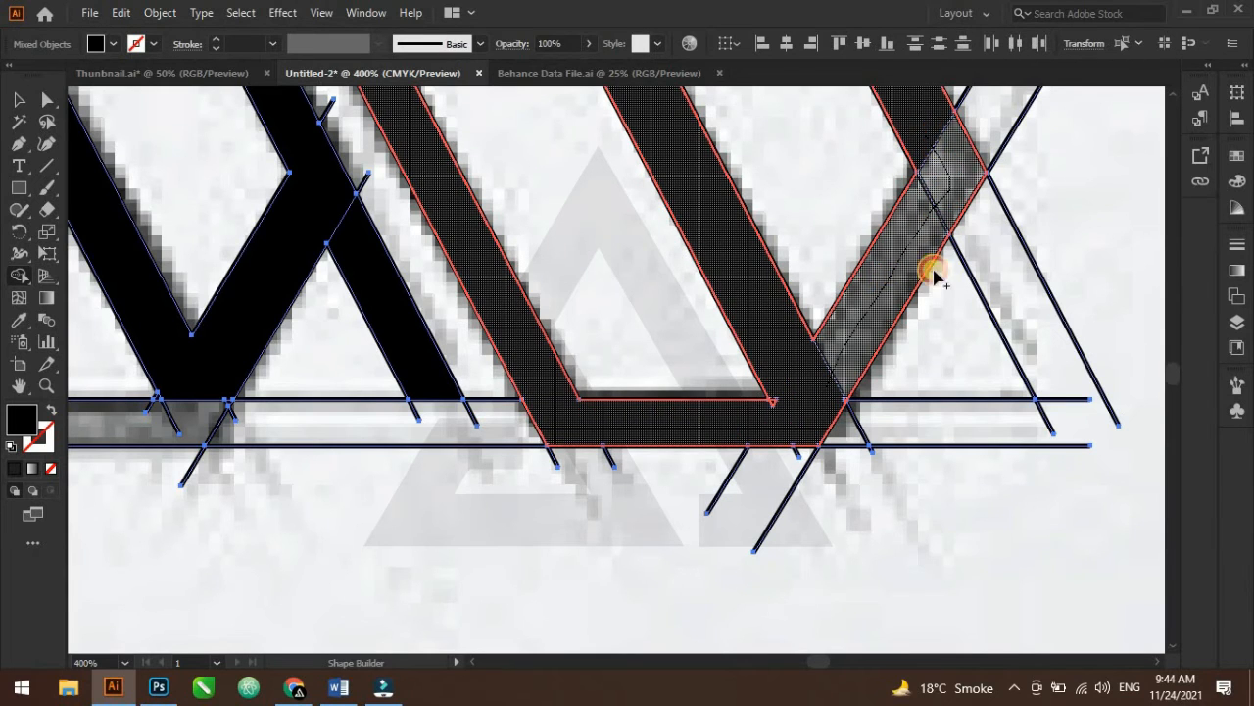
pyautogui.moveTo(933, 278); pyautogui.dragTo(931, 284)
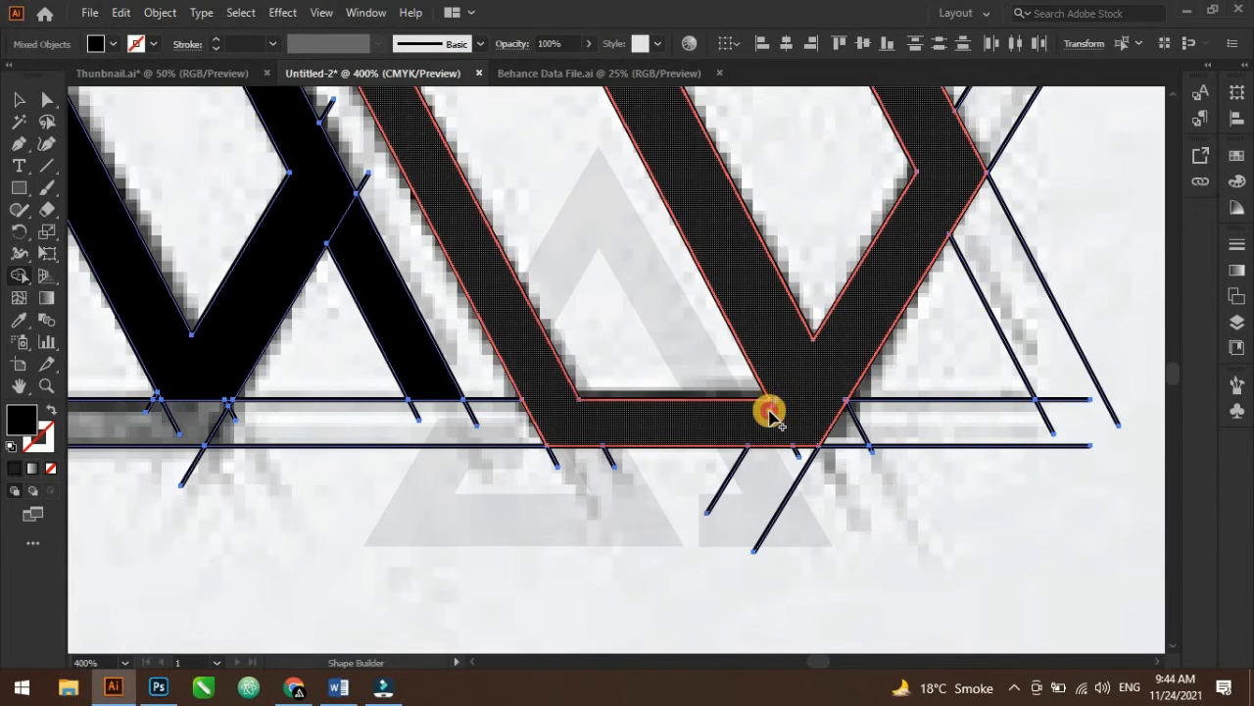
pyautogui.click(796, 397)
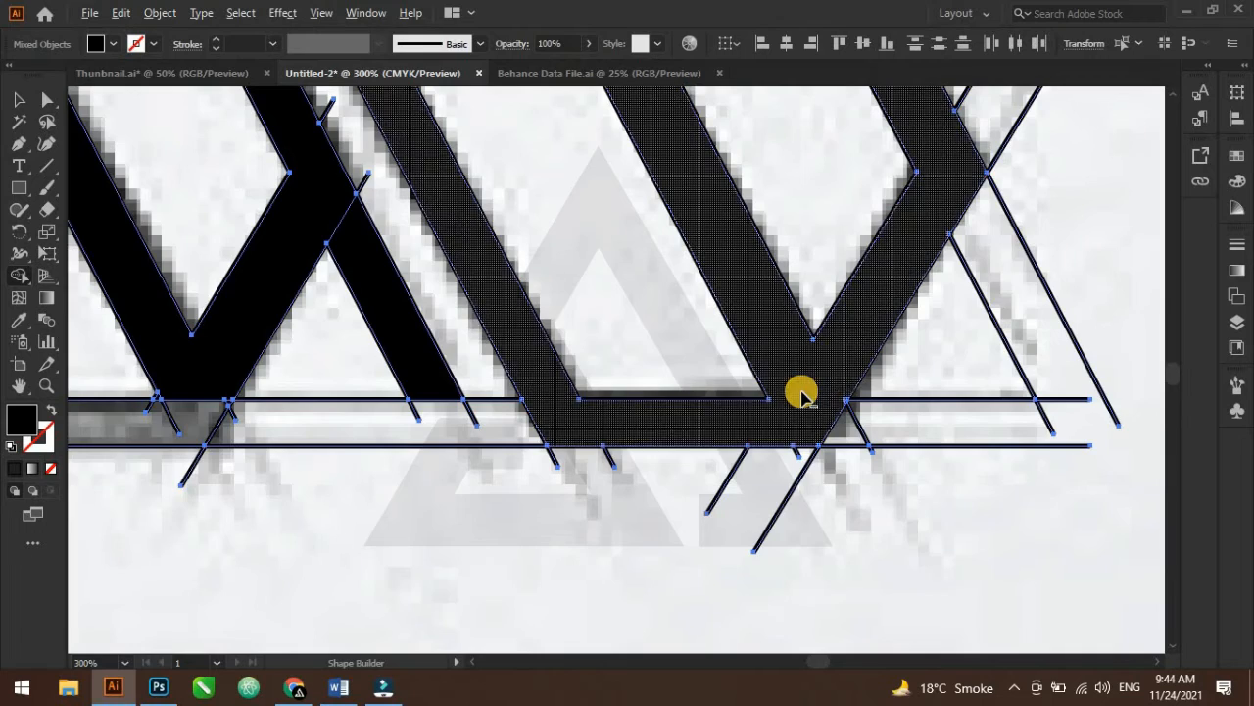
# Merge the remaining base segments between the A and the M into the filled letters
pyautogui.hotkey('ctrl', '-')
pyautogui.moveTo(734, 224); pyautogui.dragTo(884, 318)
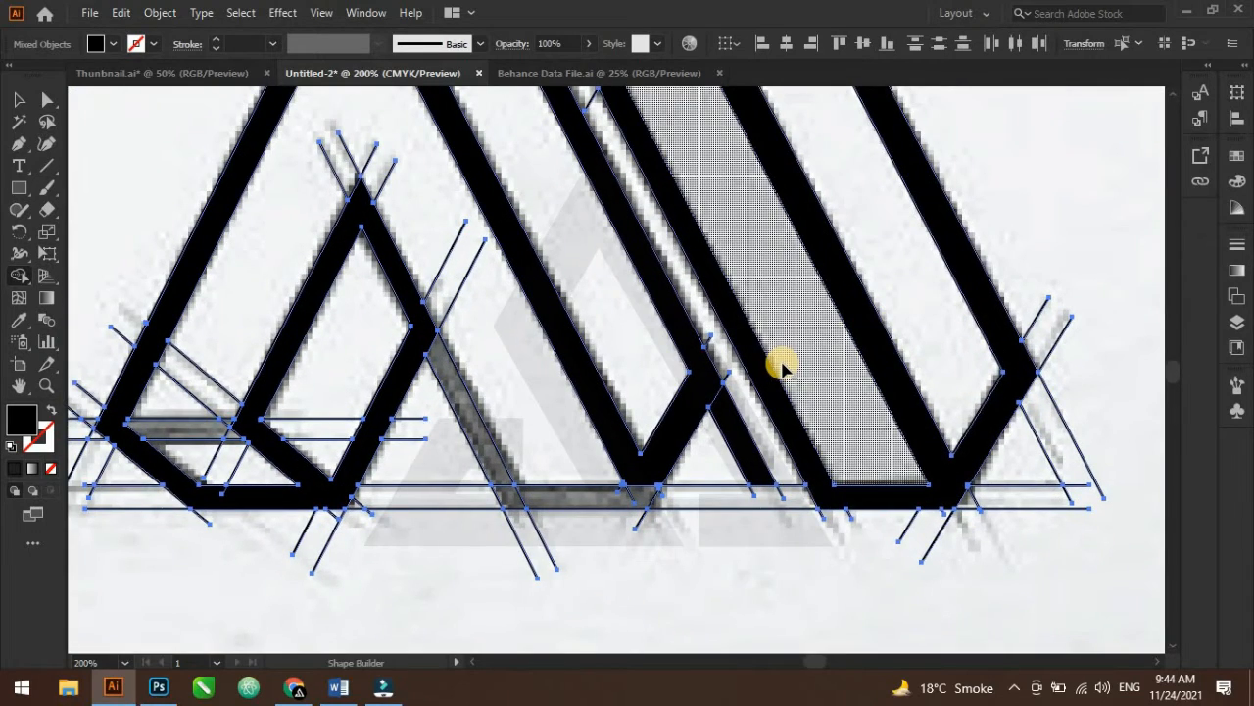
pyautogui.scroll(-1, 777, 404)
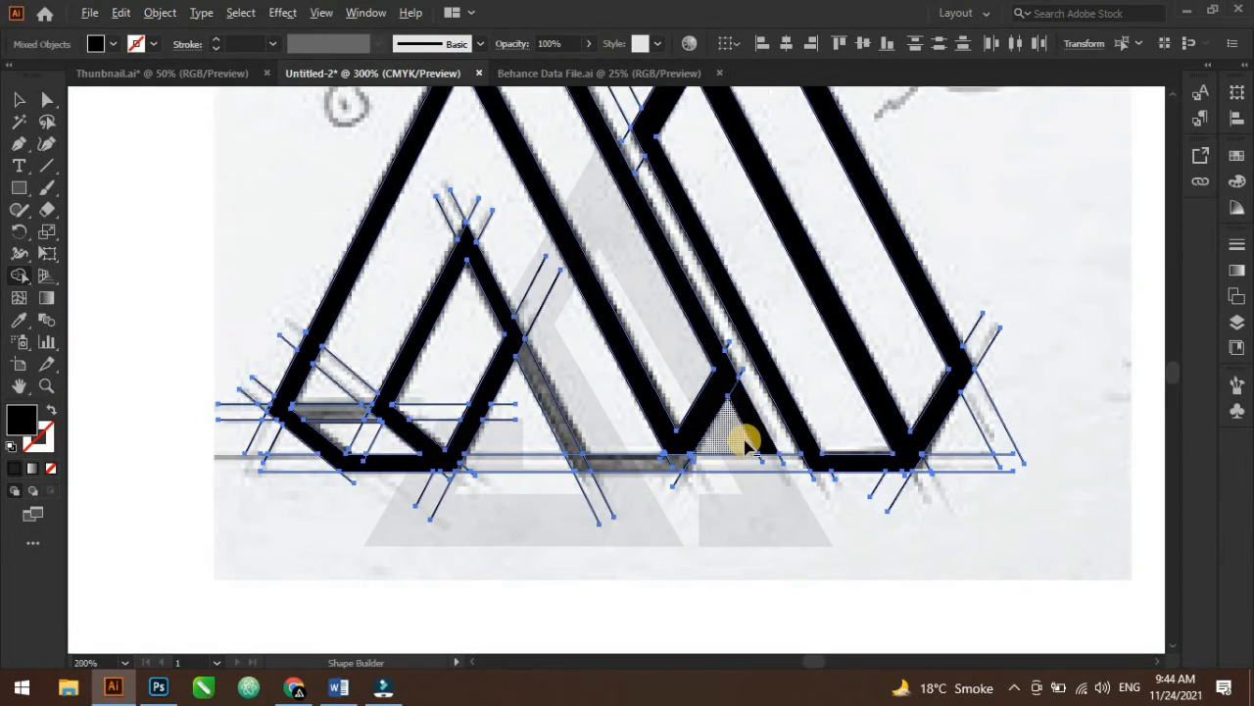
pyautogui.scroll(2, 748, 438)
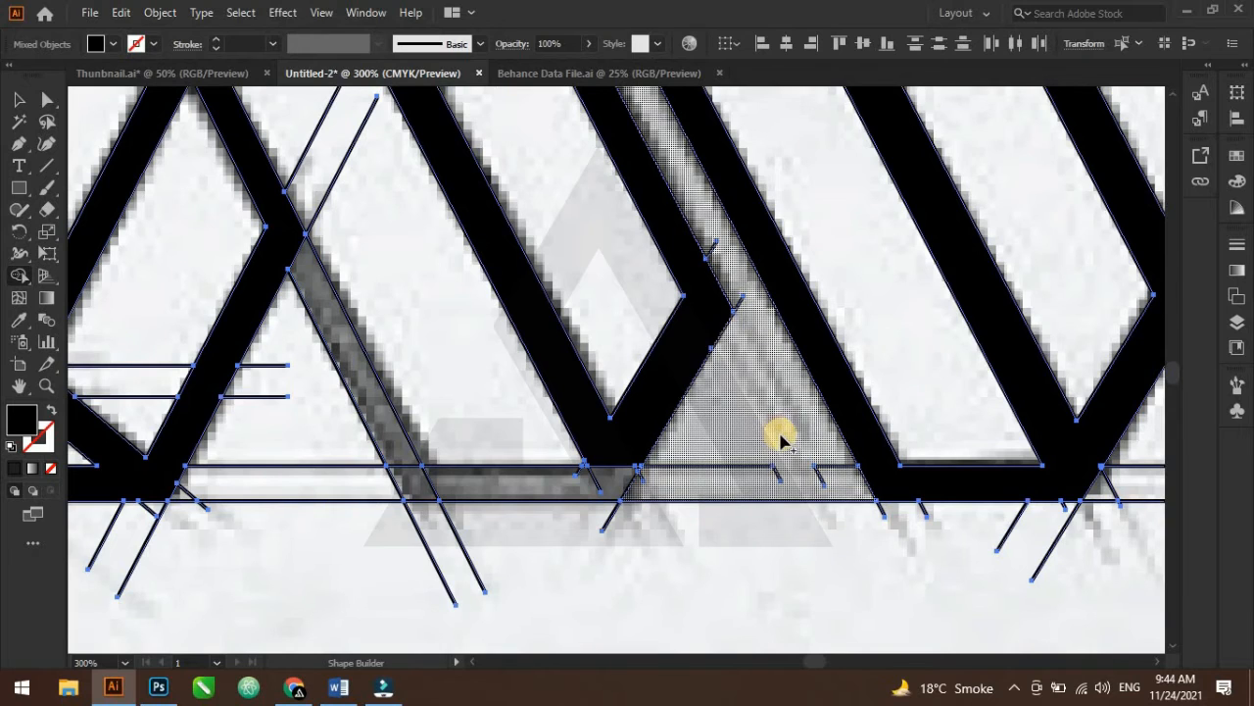
pyautogui.scroll(-2, 772, 380)
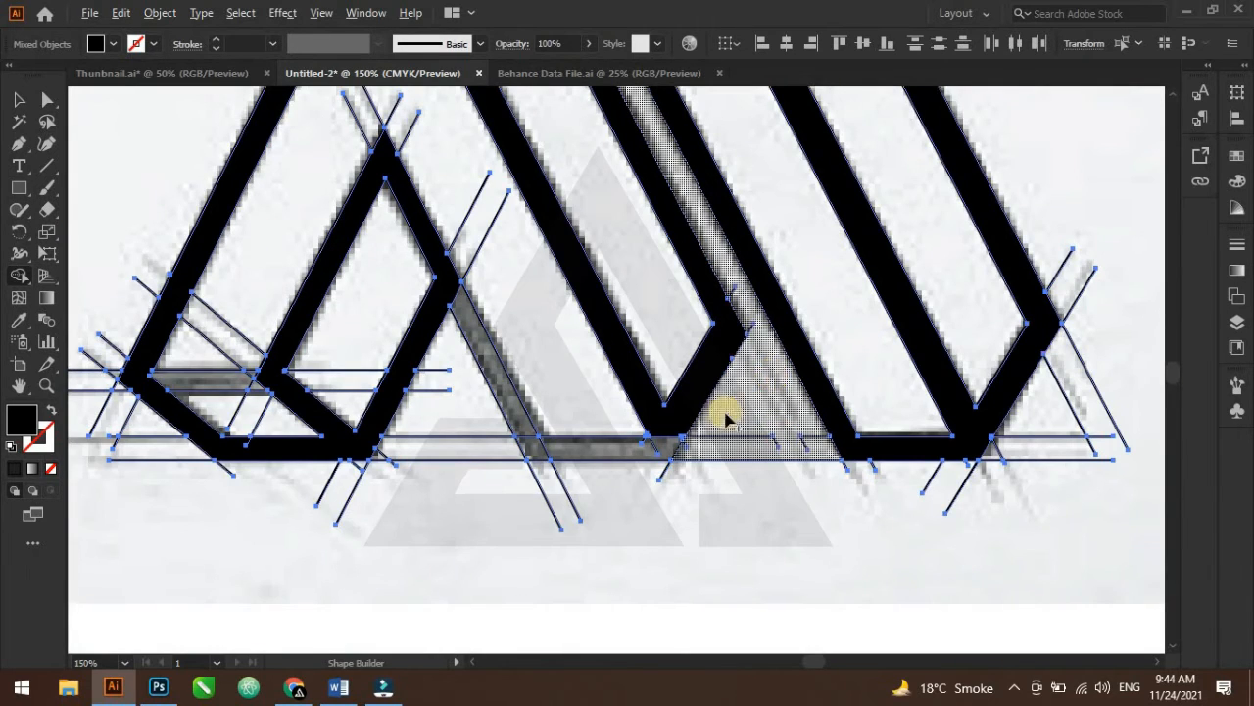
pyautogui.scroll(-1, 726, 419)
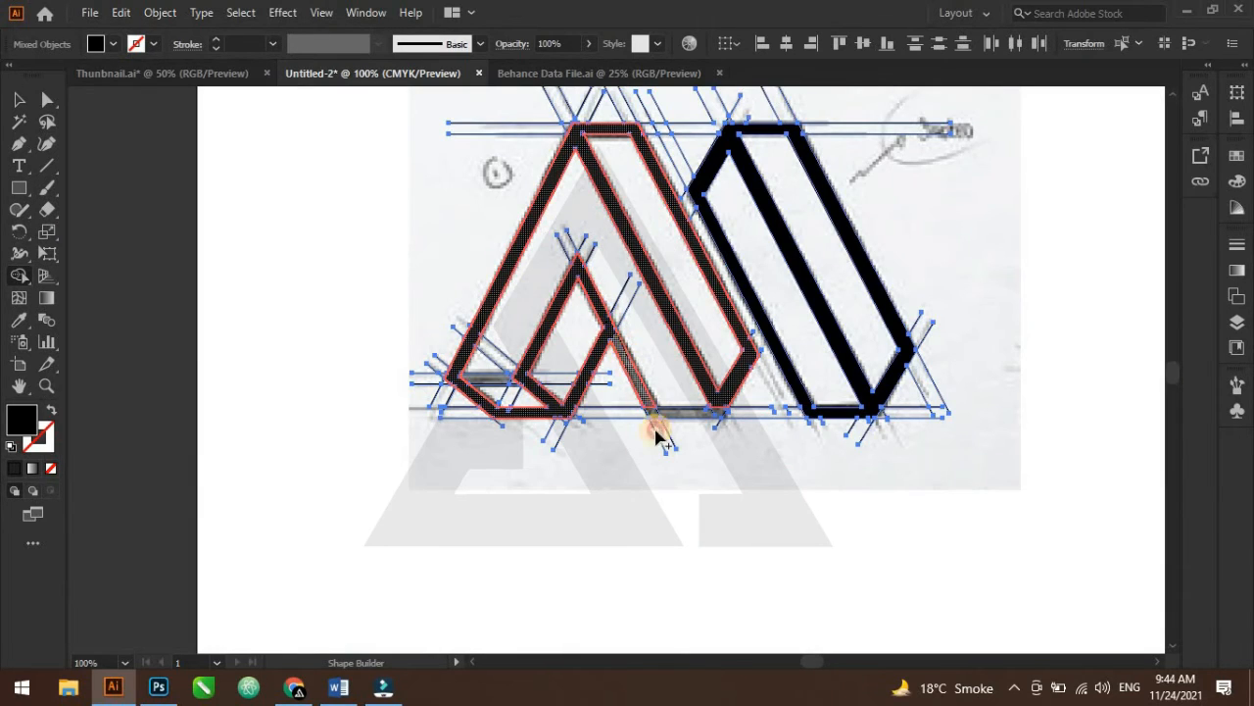
pyautogui.click(661, 411)
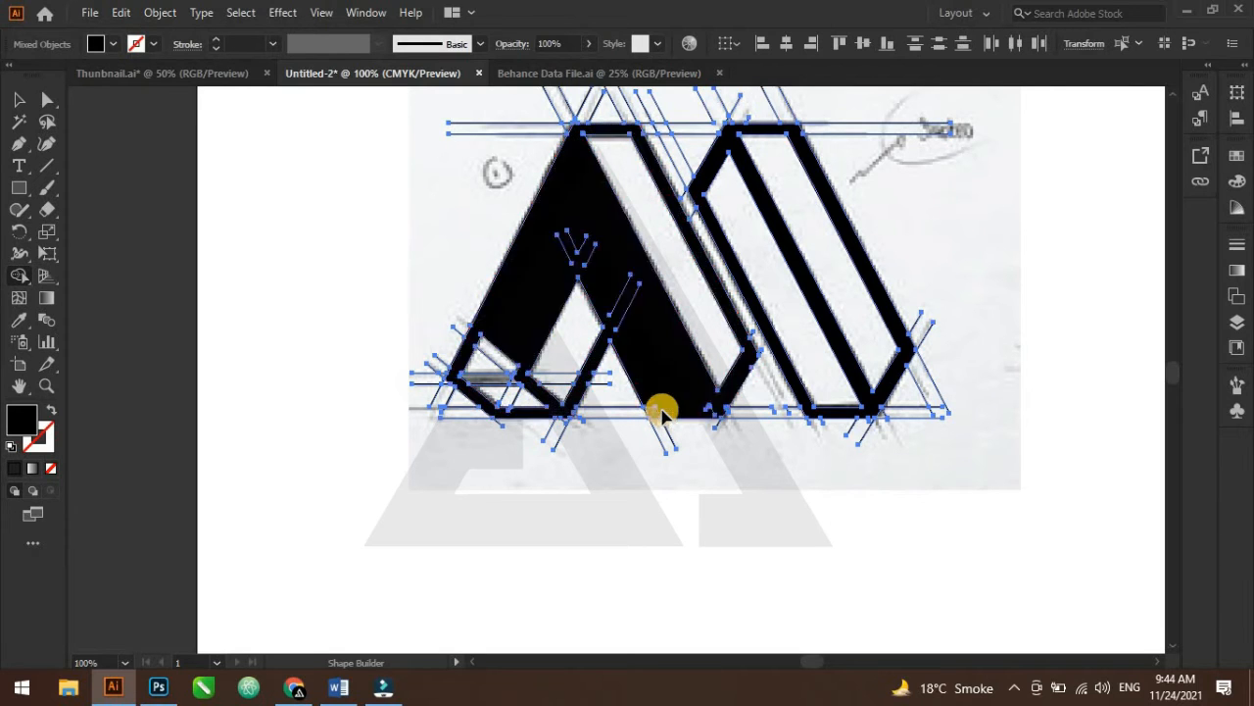
pyautogui.scroll(3, 661, 412)
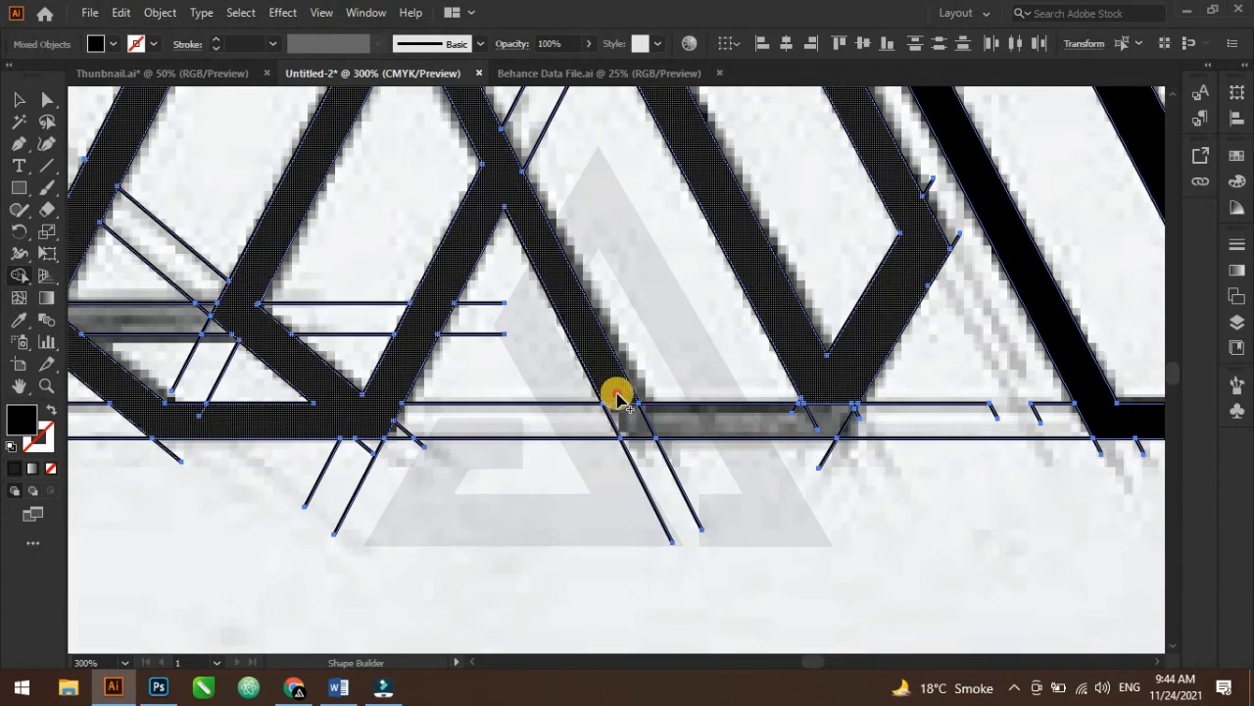
pyautogui.moveTo(618, 397)
pyautogui.mouseDown()
pyautogui.moveTo(641, 420)
pyautogui.moveTo(787, 414)
pyautogui.moveTo(853, 392)
pyautogui.moveTo(853, 412)
pyautogui.mouseUp()
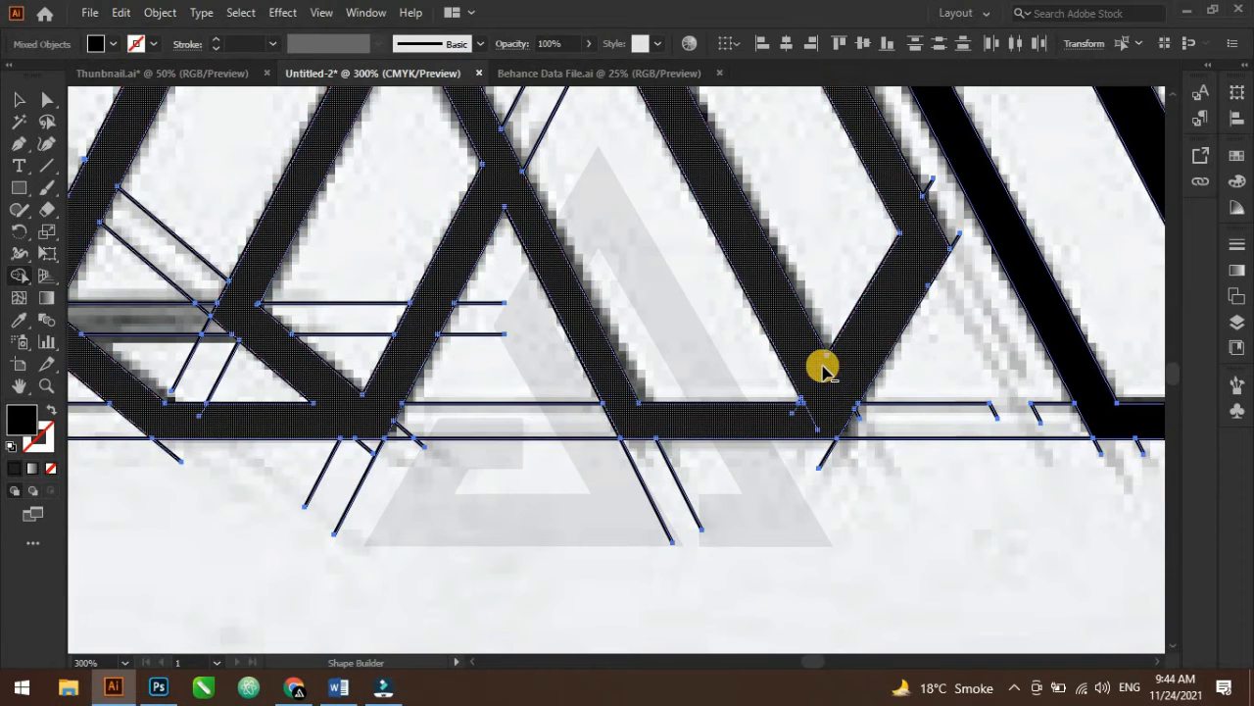
pyautogui.scroll(-3, 833, 387)
pyautogui.scroll(3, 782, 364)
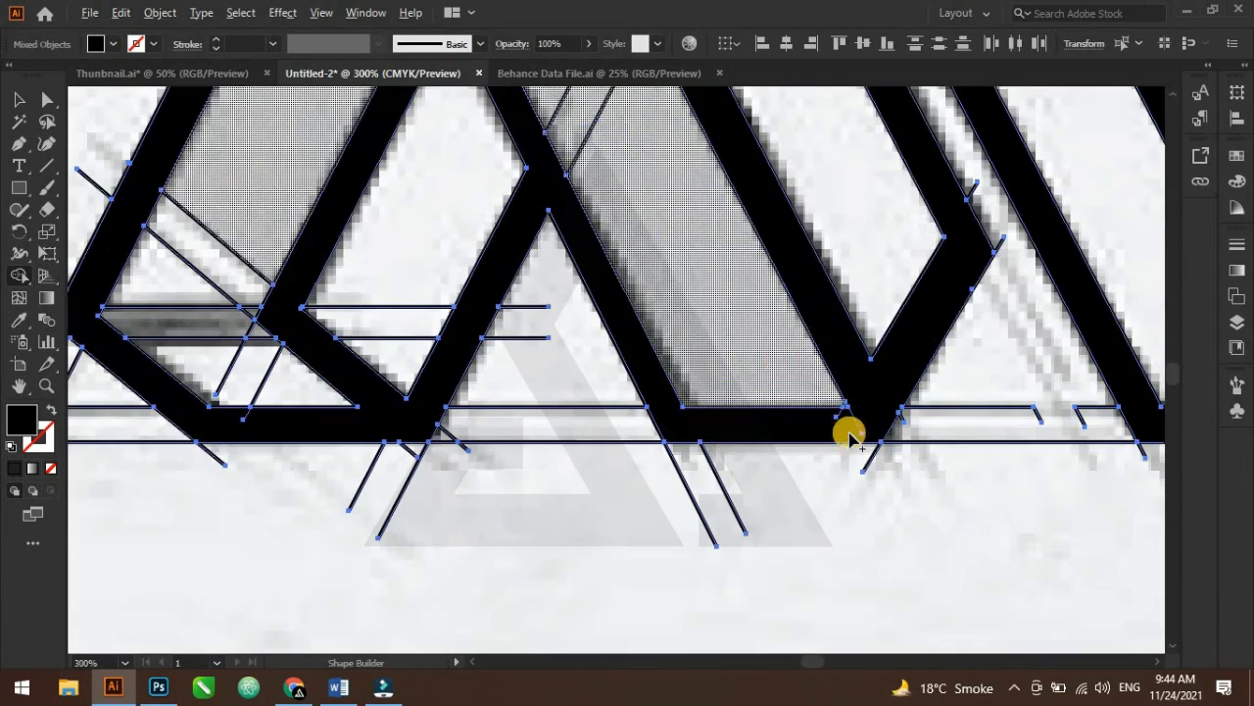
pyautogui.moveTo(854, 415)
pyautogui.mouseDown()
pyautogui.moveTo(829, 421)
pyautogui.moveTo(854, 419)
pyautogui.mouseUp()
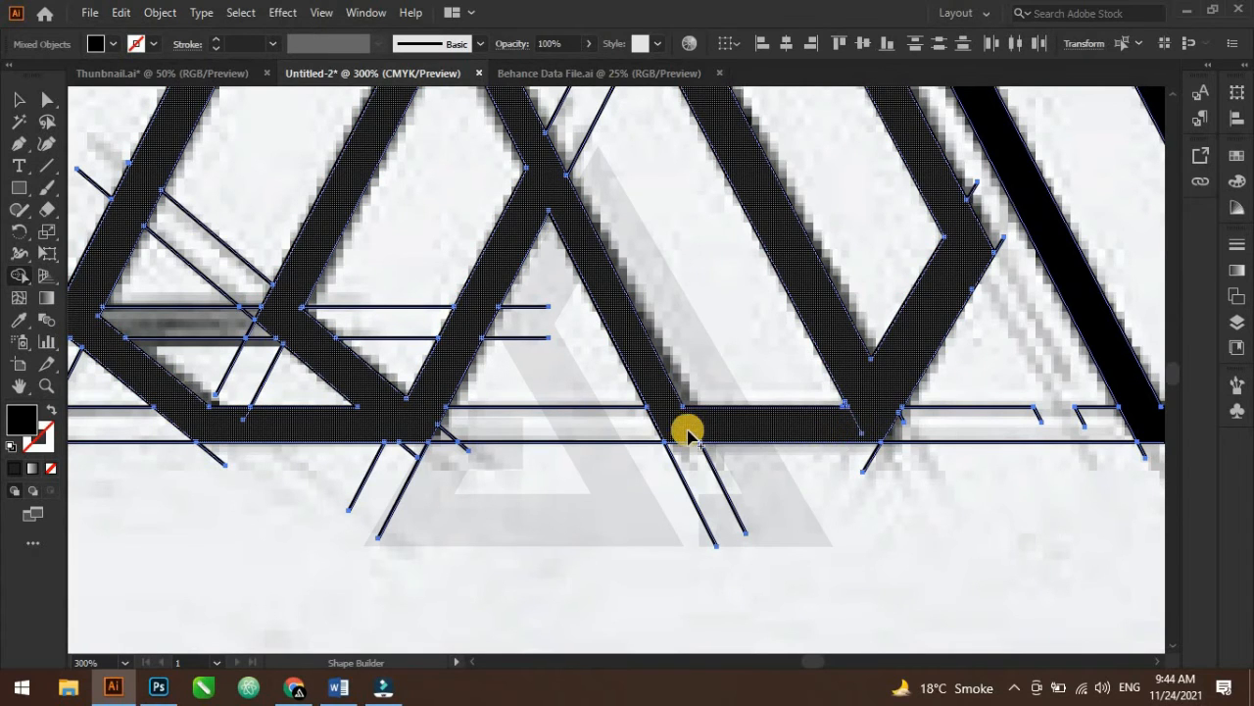
# Merge the A's lower-left base segments into the filled letter shape
pyautogui.scroll(-1, 689, 419)
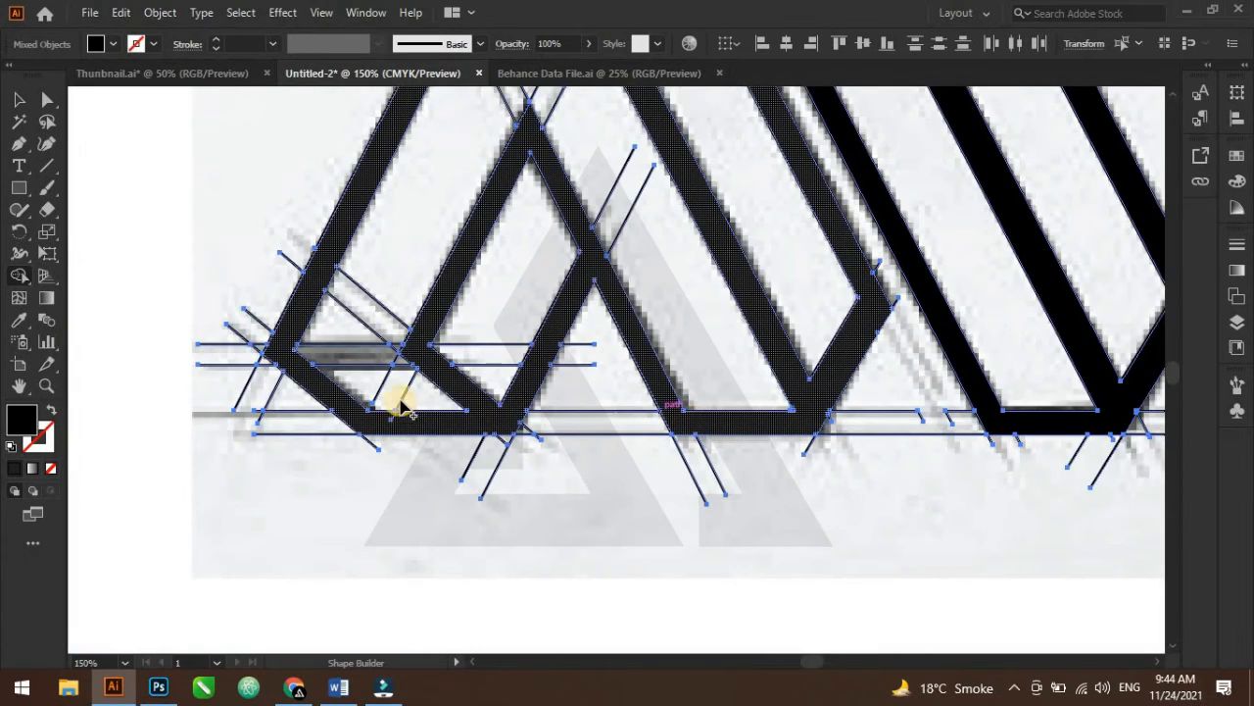
pyautogui.scroll(-2, 402, 406)
pyautogui.scroll(4, 461, 392)
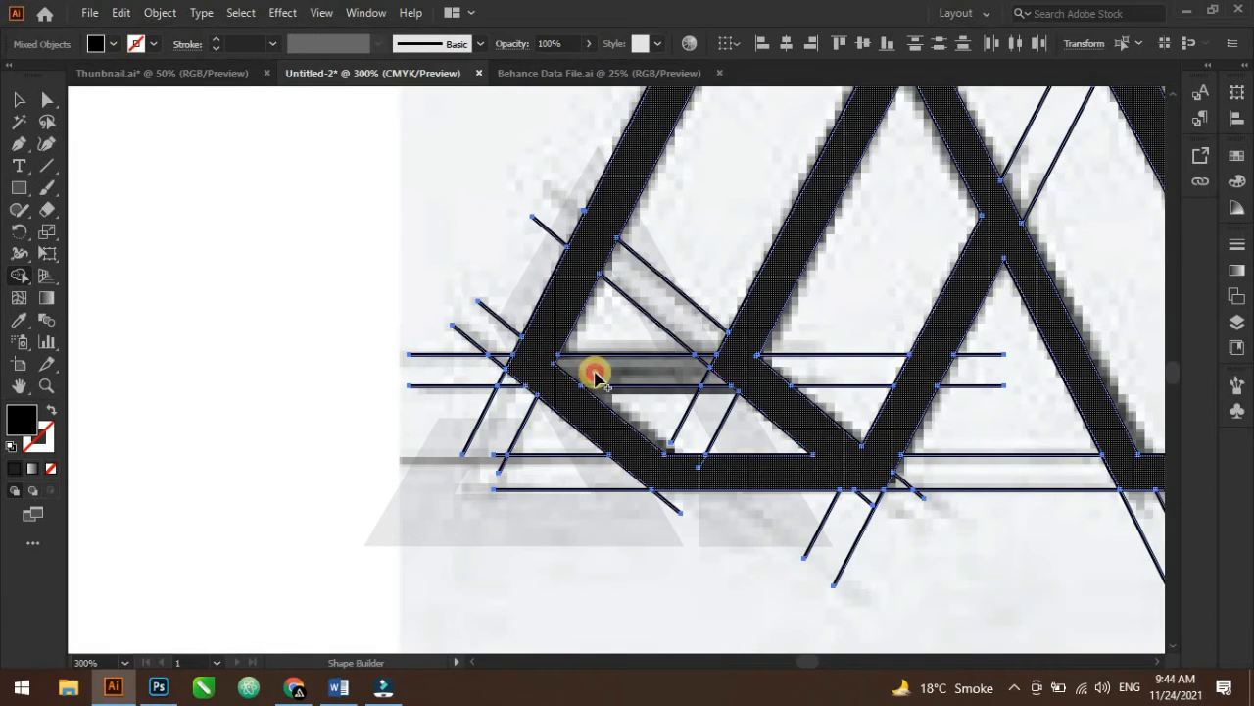
pyautogui.moveTo(594, 376); pyautogui.dragTo(734, 372)
pyautogui.scroll(-1, 734, 373)
pyautogui.scroll(-2, 738, 382)
pyautogui.moveTo(752, 430); pyautogui.dragTo(639, 428)
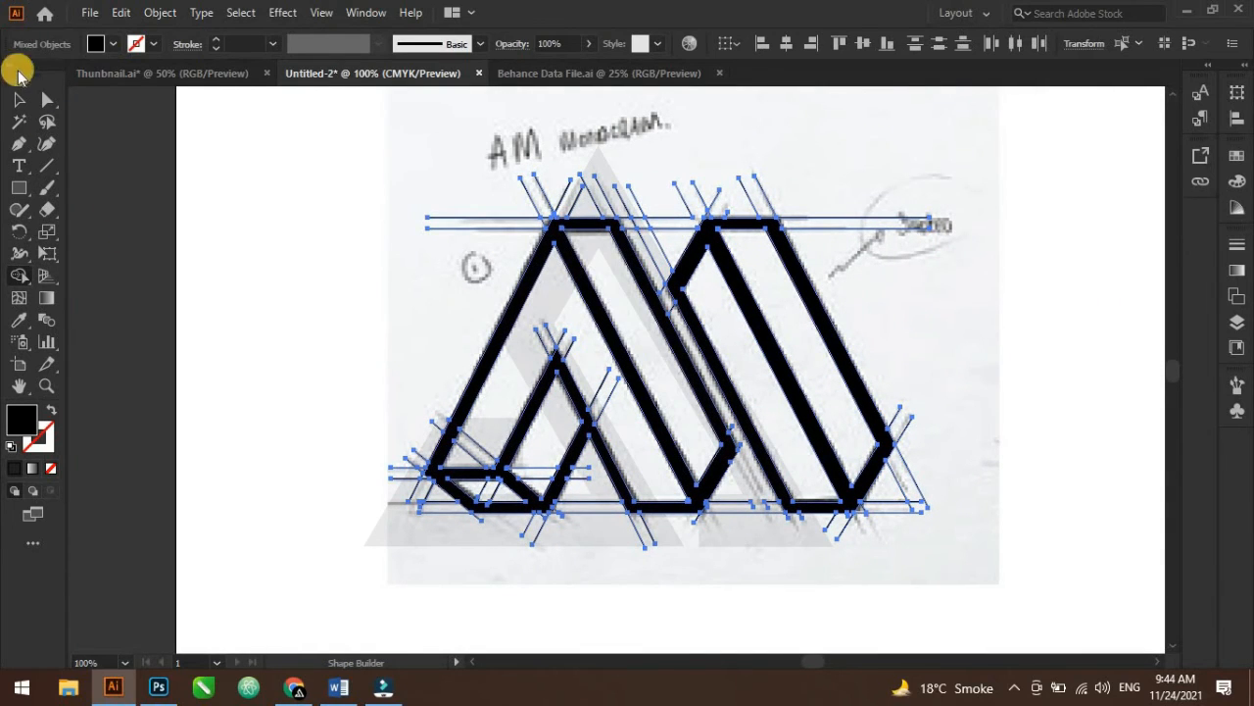
# Select both filled letter shapes and hide them
pyautogui.click(16, 99)
pyautogui.click(1012, 286)
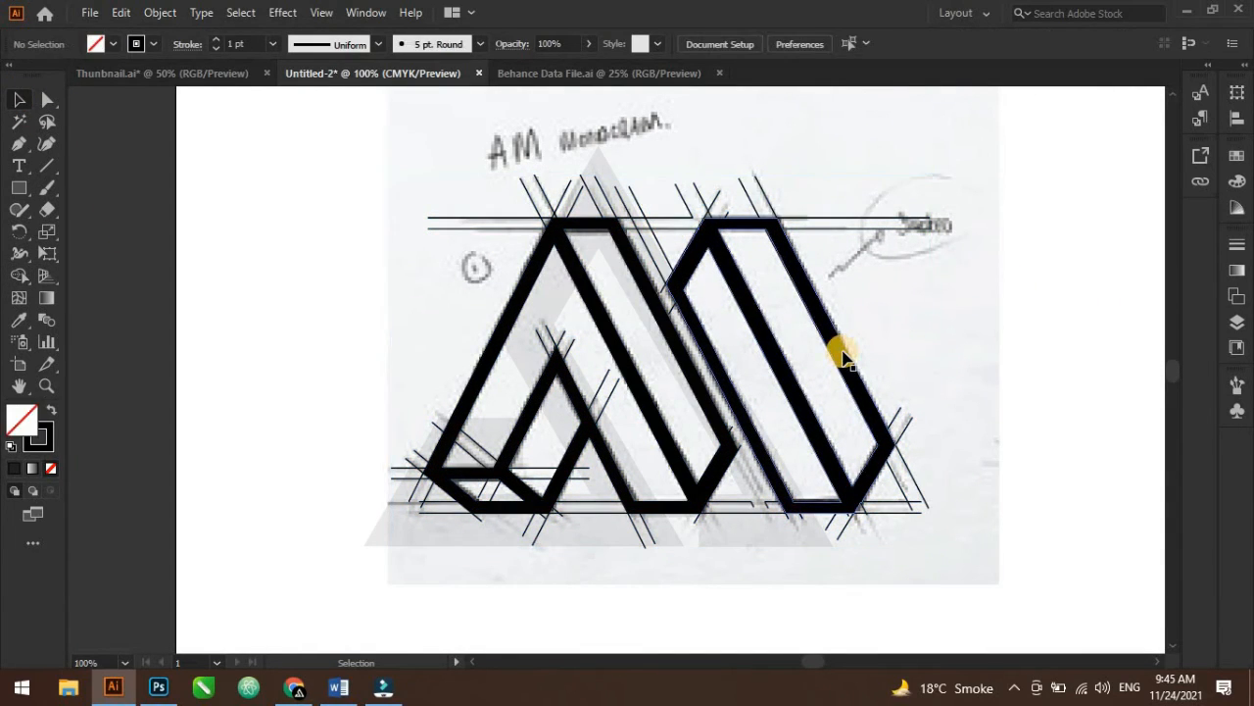
pyautogui.click(804, 358)
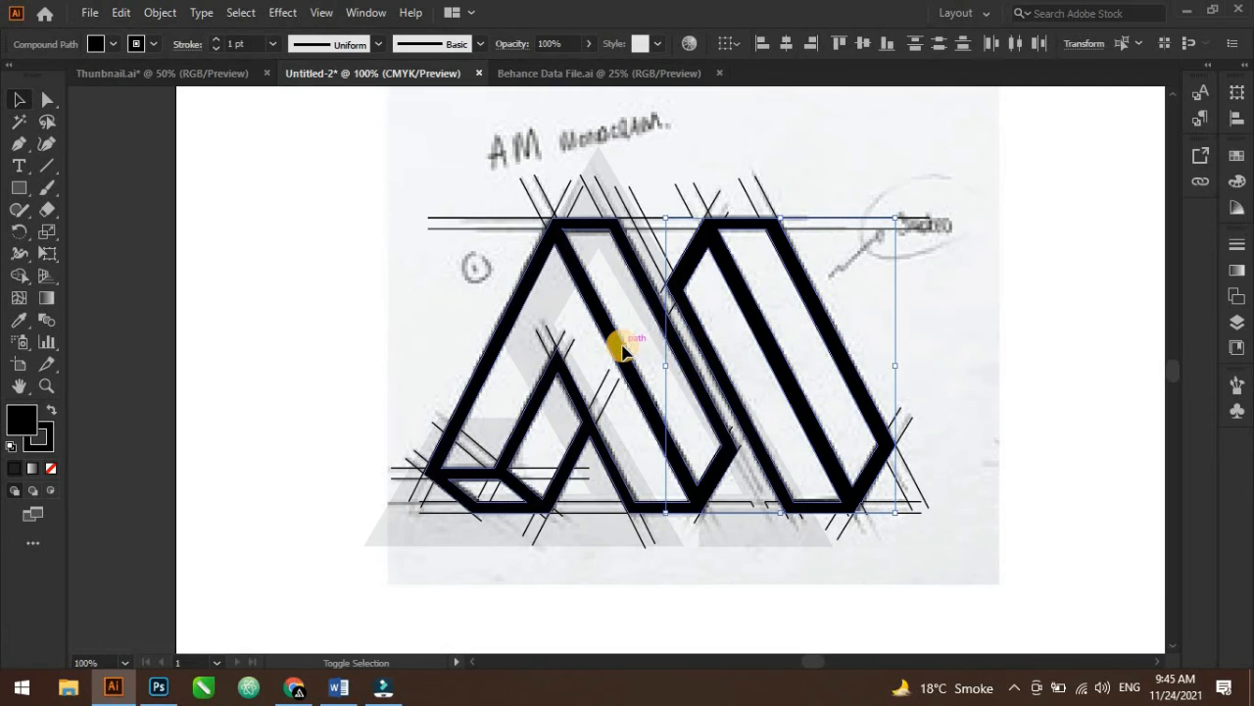
pyautogui.keyDown('shift'); pyautogui.click(624, 349); pyautogui.keyUp('shift')
pyautogui.press('a')
pyautogui.press('Delete')
pyautogui.press('v')
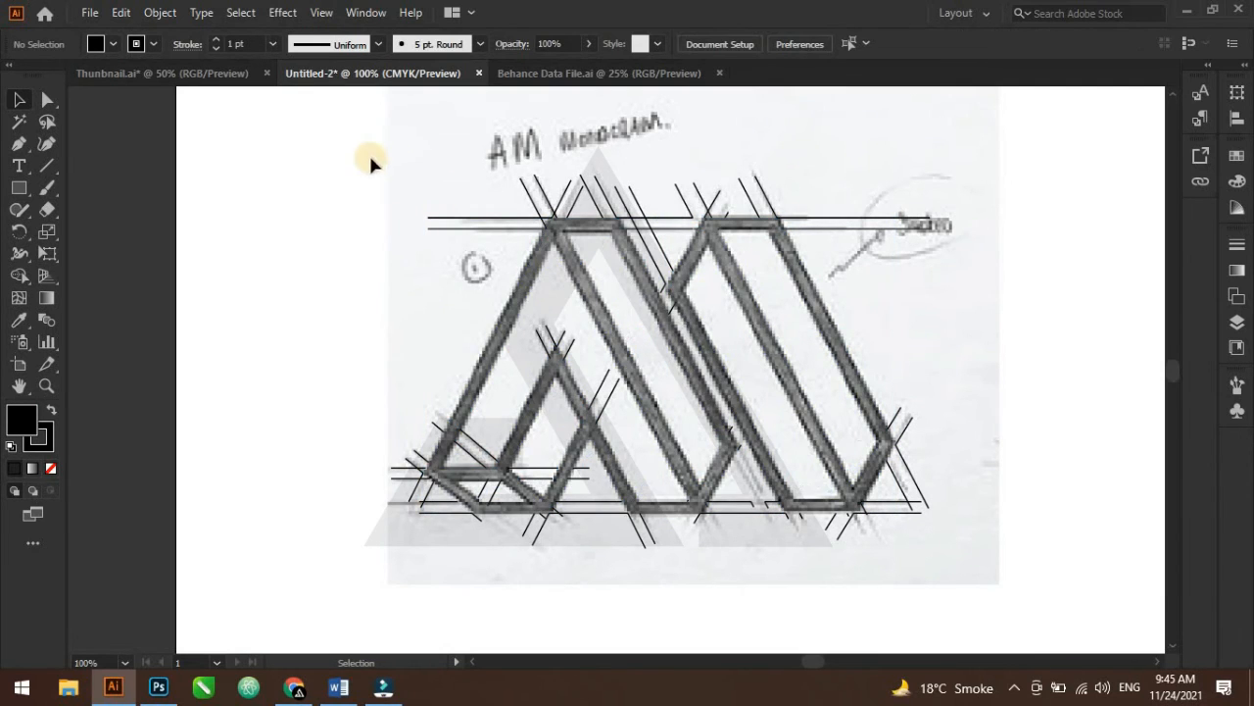
# Delete all the guide lines and the placed sketch image
pyautogui.moveTo(371, 160)
pyautogui.mouseDown()
pyautogui.moveTo(926, 476)
pyautogui.moveTo(984, 546)
pyautogui.mouseUp()
pyautogui.press('Delete')
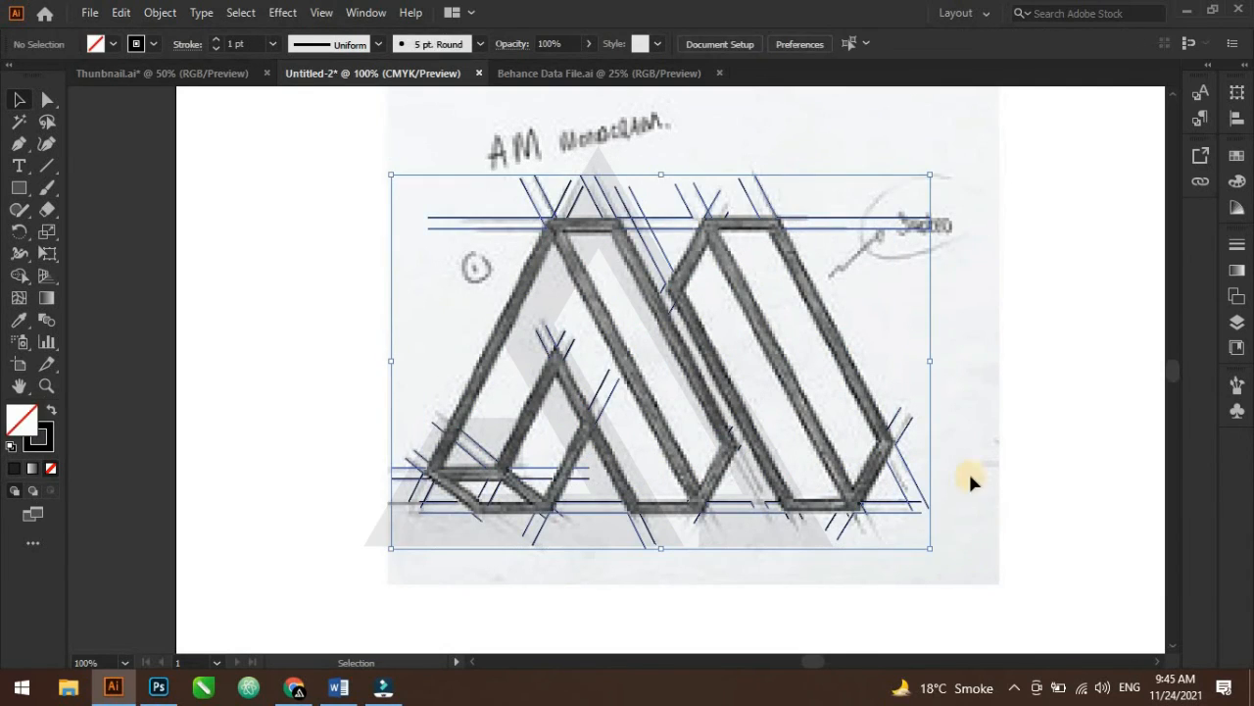
pyautogui.click(1237, 322)
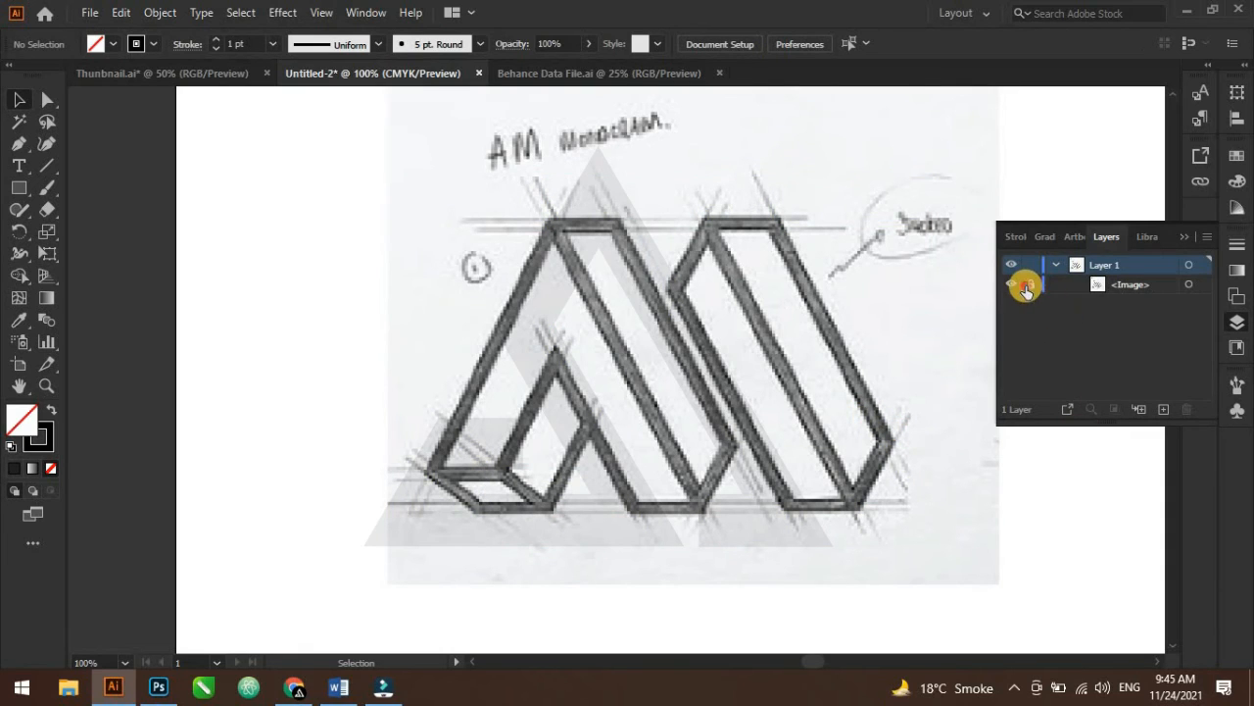
pyautogui.click(1186, 237)
pyautogui.click(848, 395)
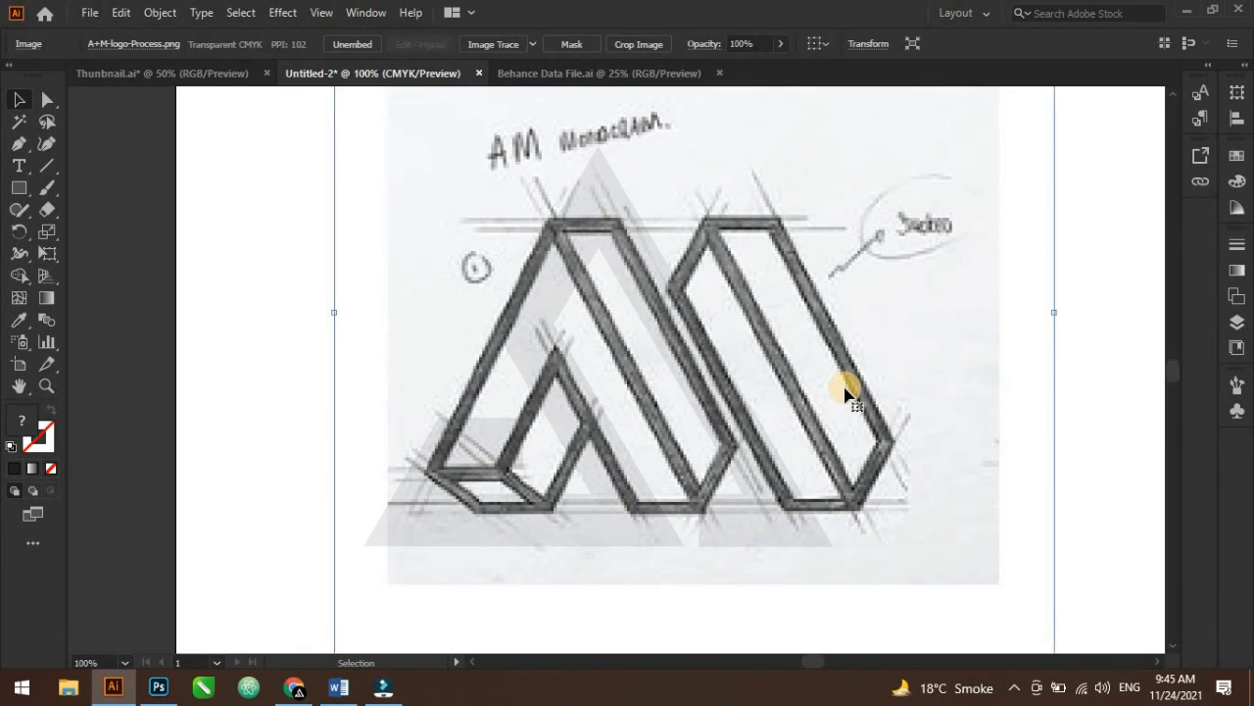
pyautogui.press('Delete')
# Show the hidden letter shapes again
pyautogui.hotkey('ctrl', 'alt', '3')
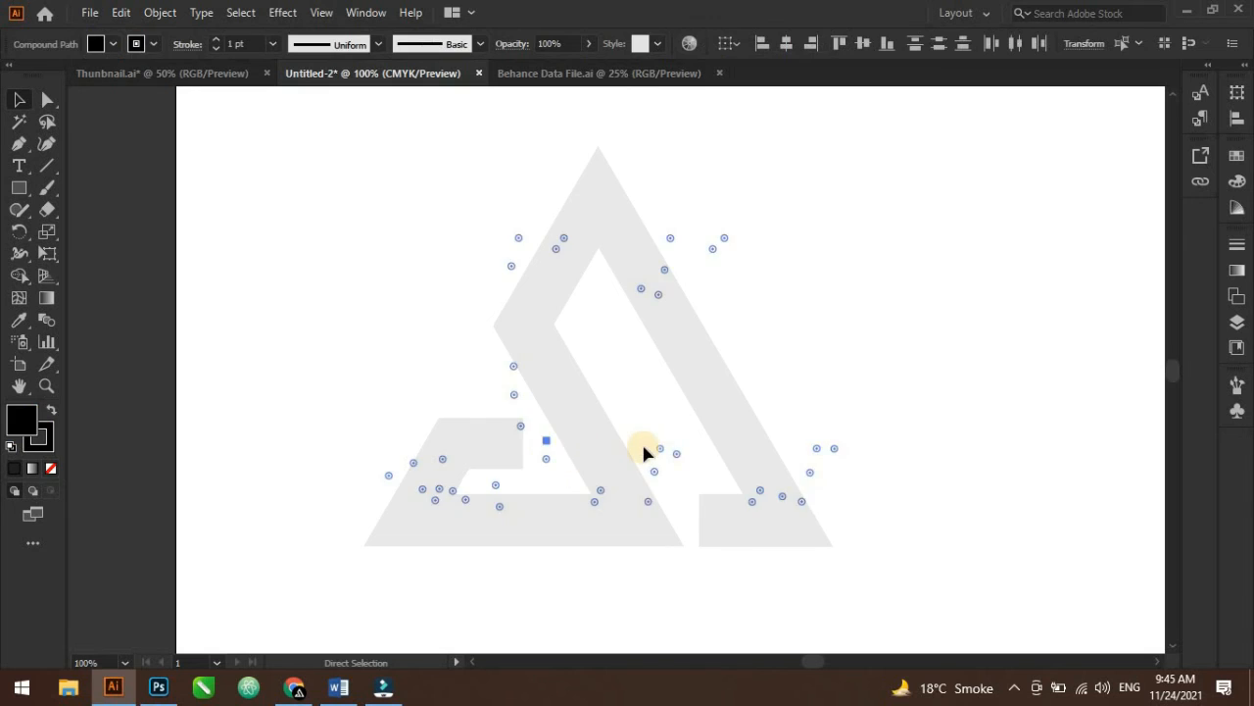
pyautogui.click(938, 397)
pyautogui.scroll(-1, 774, 405)
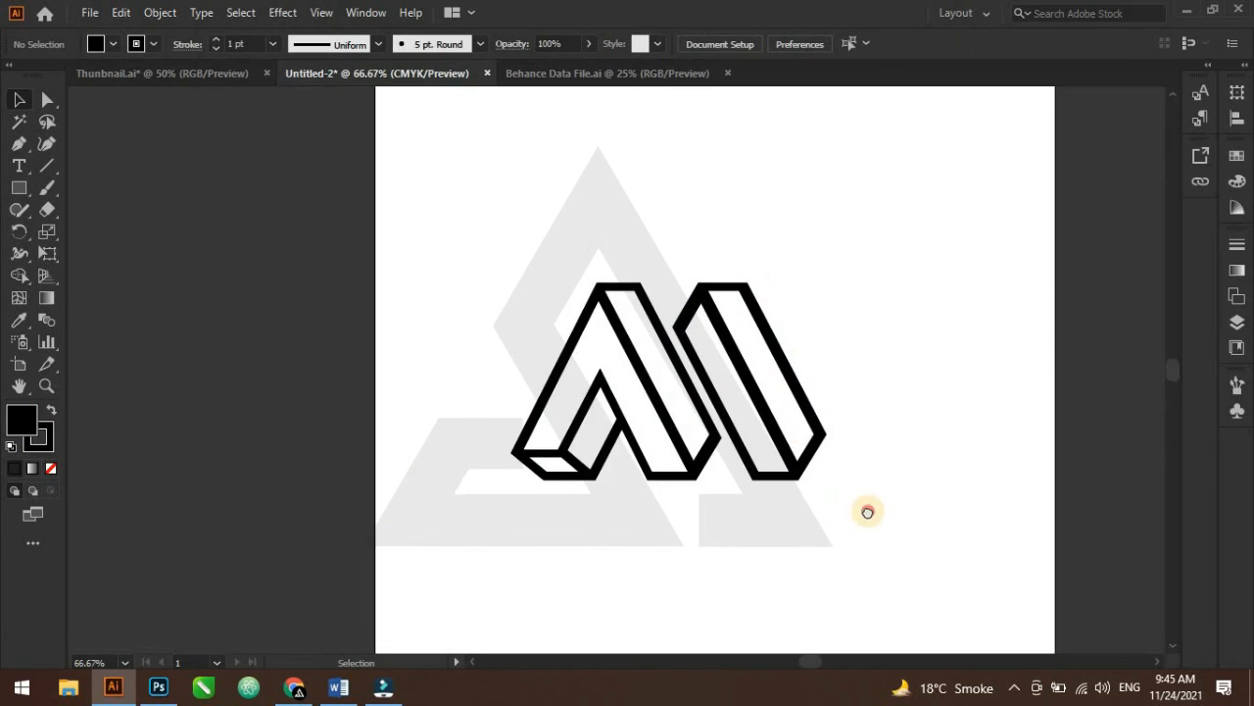
# Select both letter shapes and group them into one logo
pyautogui.moveTo(869, 510); pyautogui.dragTo(708, 508)
pyautogui.moveTo(312, 247); pyautogui.dragTo(715, 547)
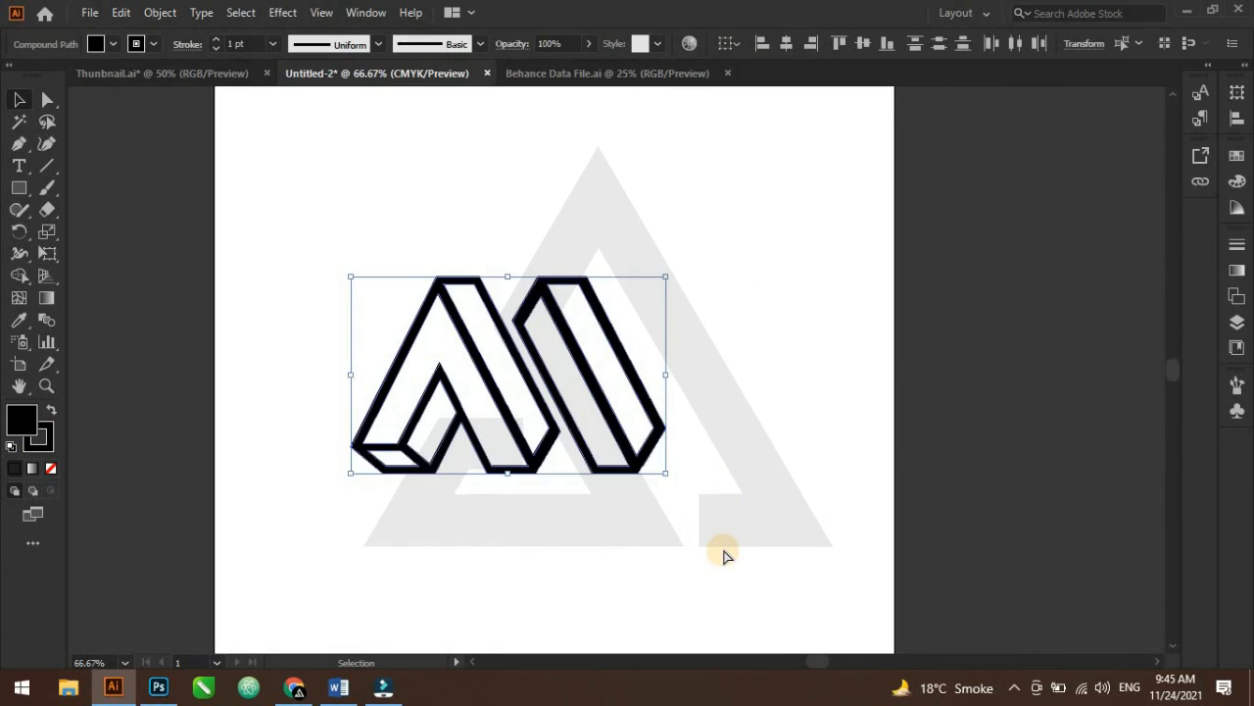
pyautogui.hotkey('ctrl', 'g')
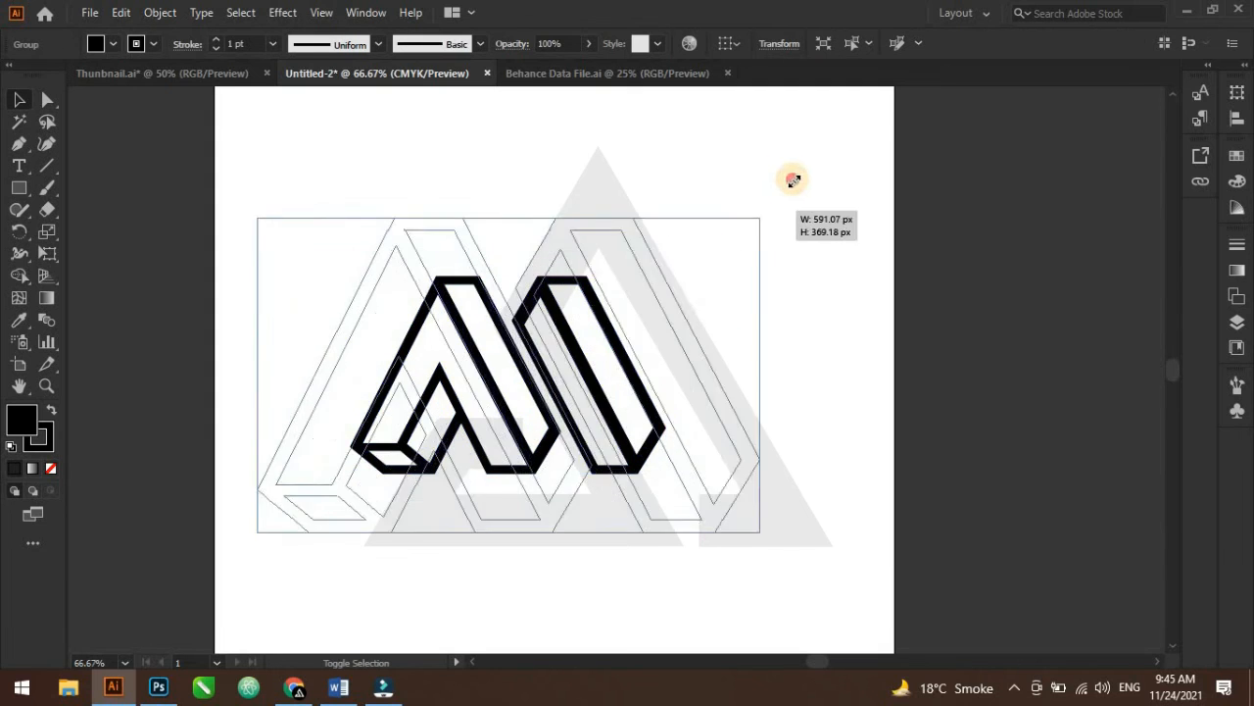